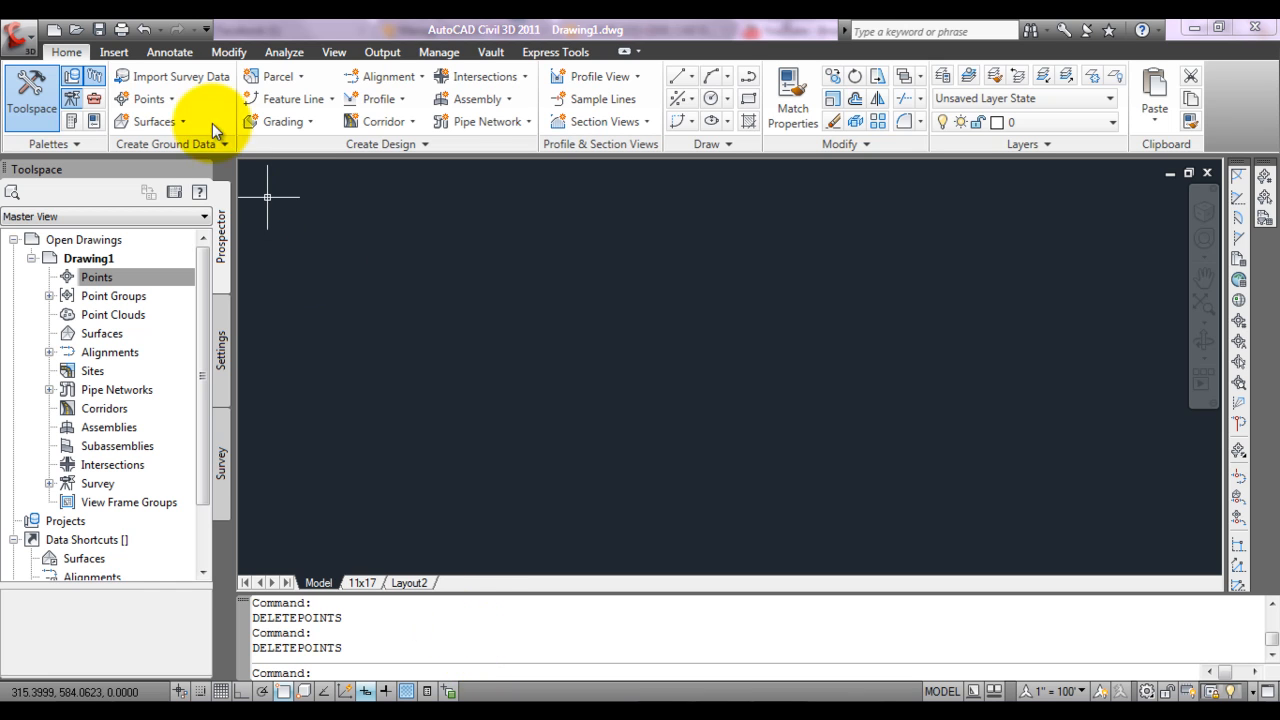
Start manual point creation and place a new point at coordinates 500,500
click(168, 101)
click(175, 120)
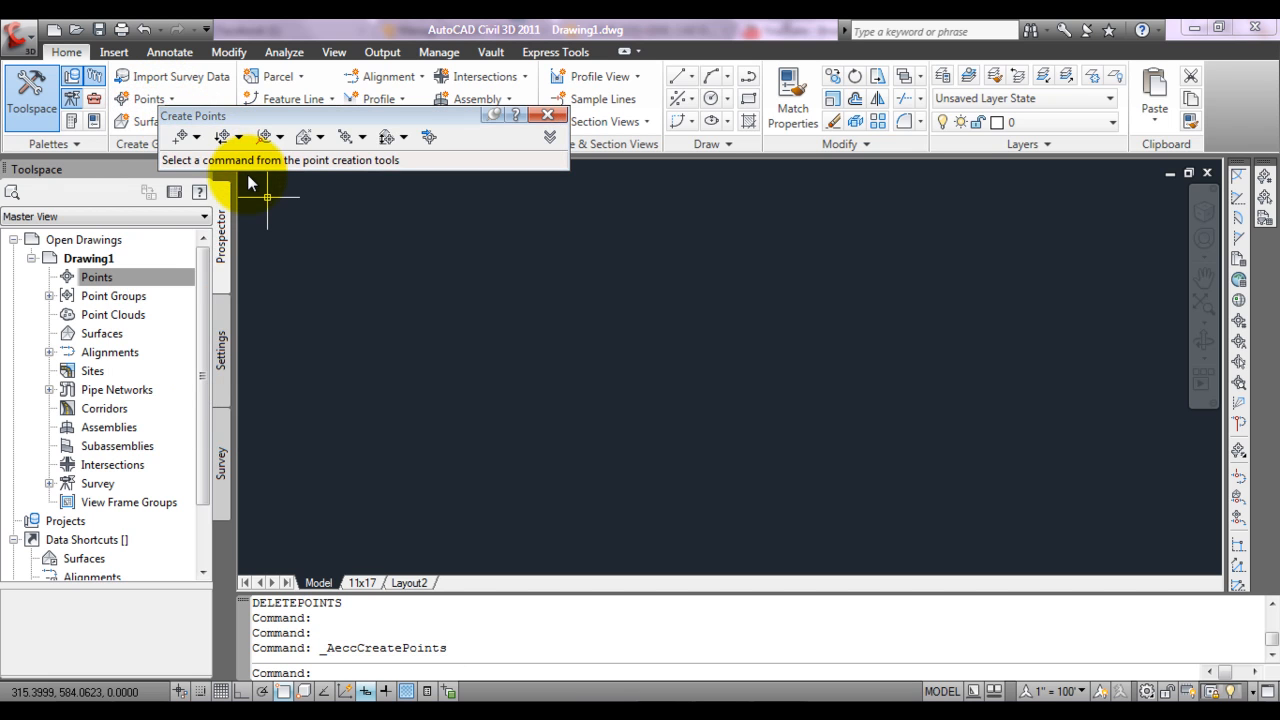
click(185, 139)
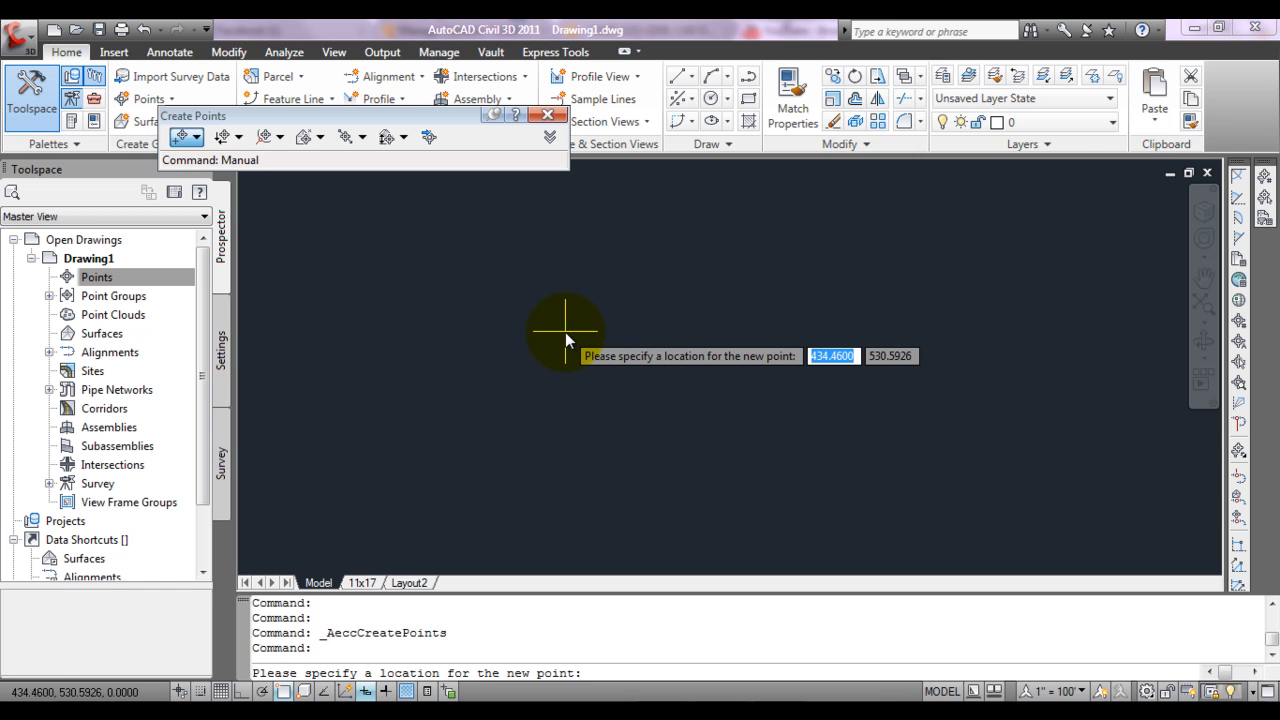
text(500)
key(Tab)
text(500)
key(Return)
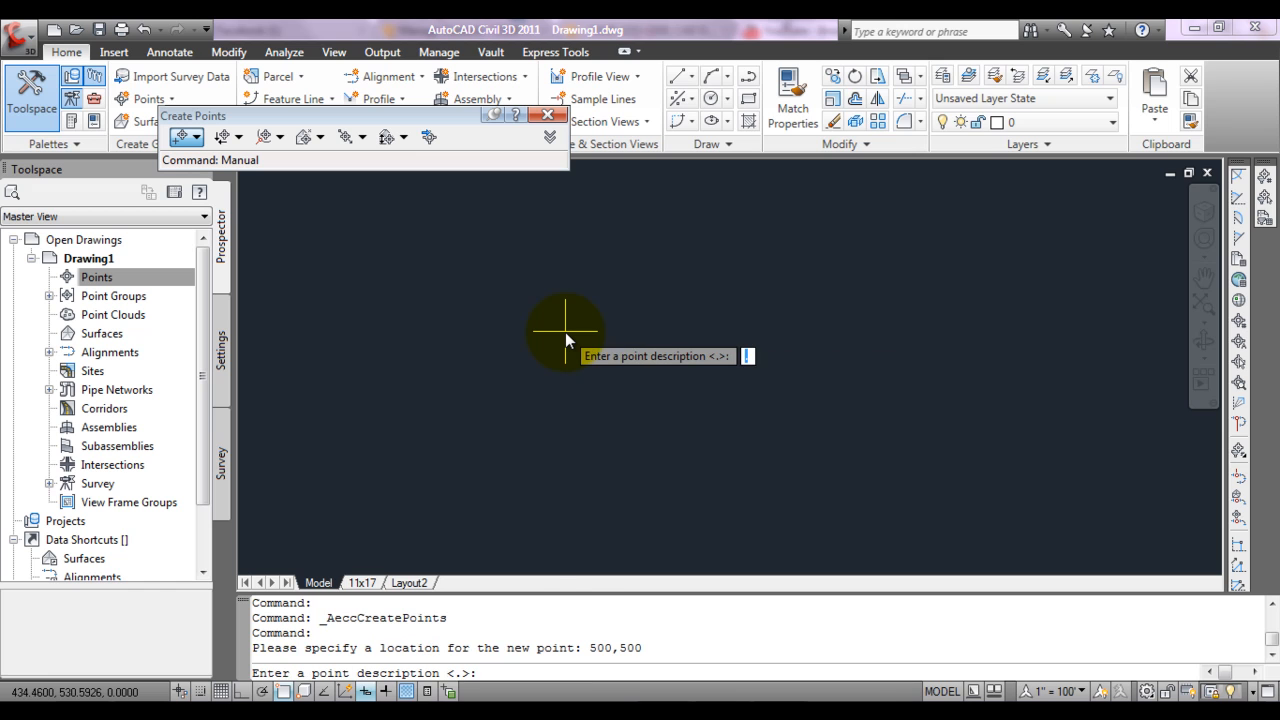
Give the point the description START and an elevation of 100
text(START)
key(Return)
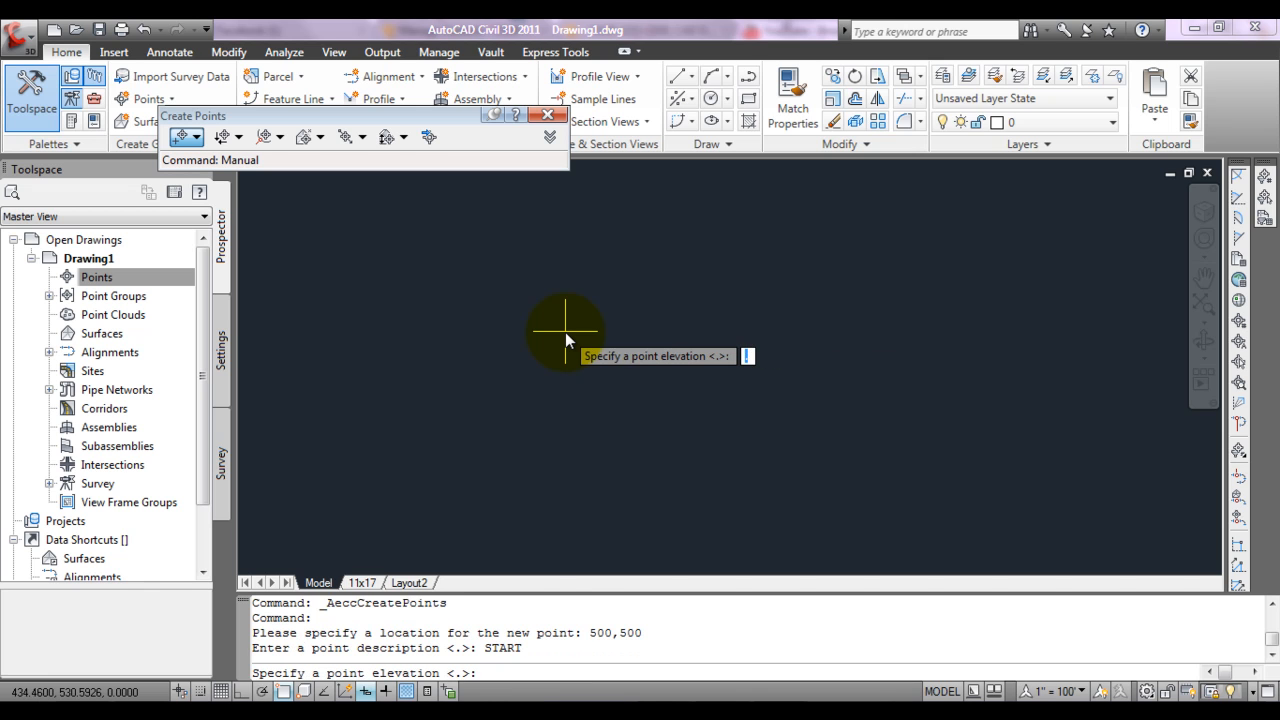
text(100)
key(Return)
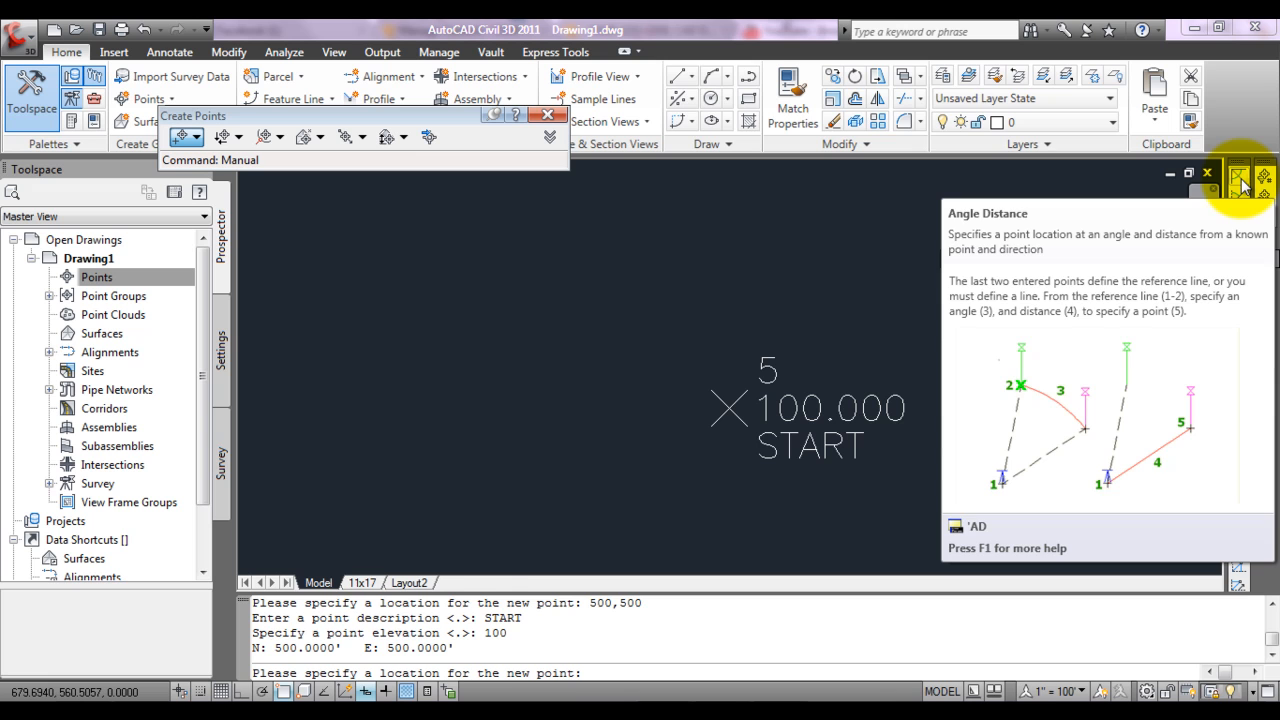
For the next point, use Angle Distance with the reference line ending at northing 550, easting 500
click(1243, 186)
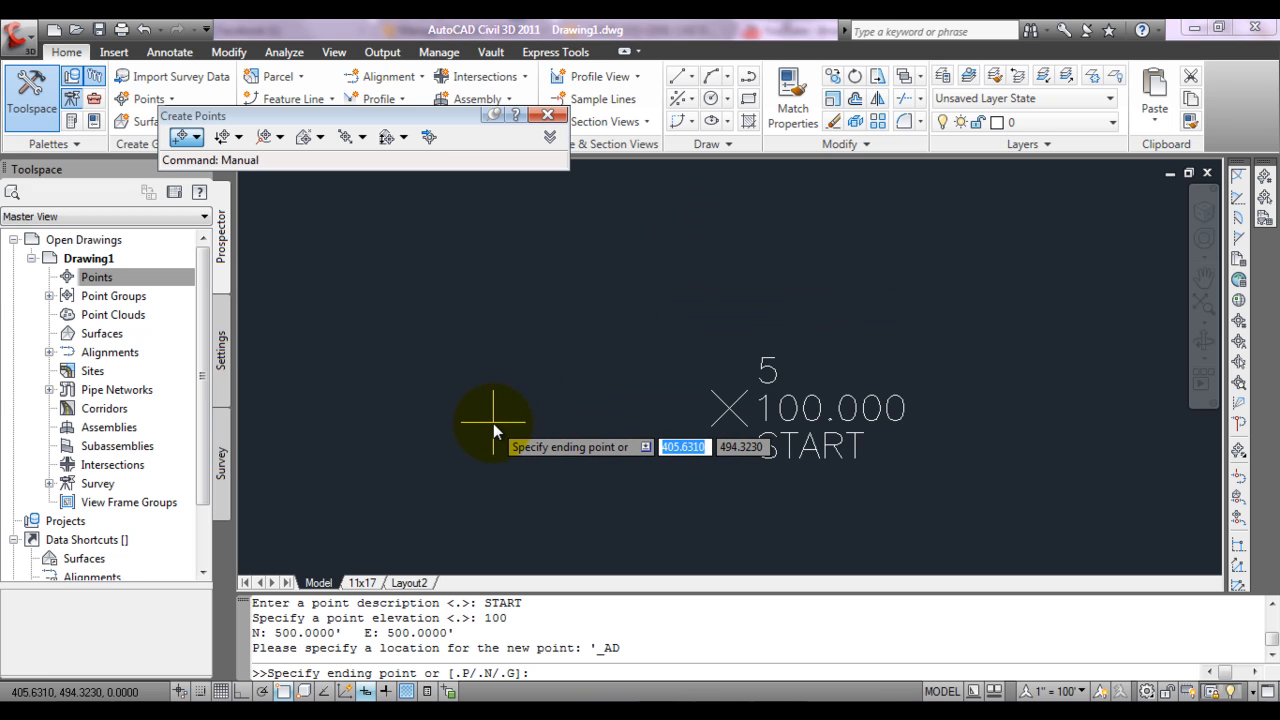
text(.N)
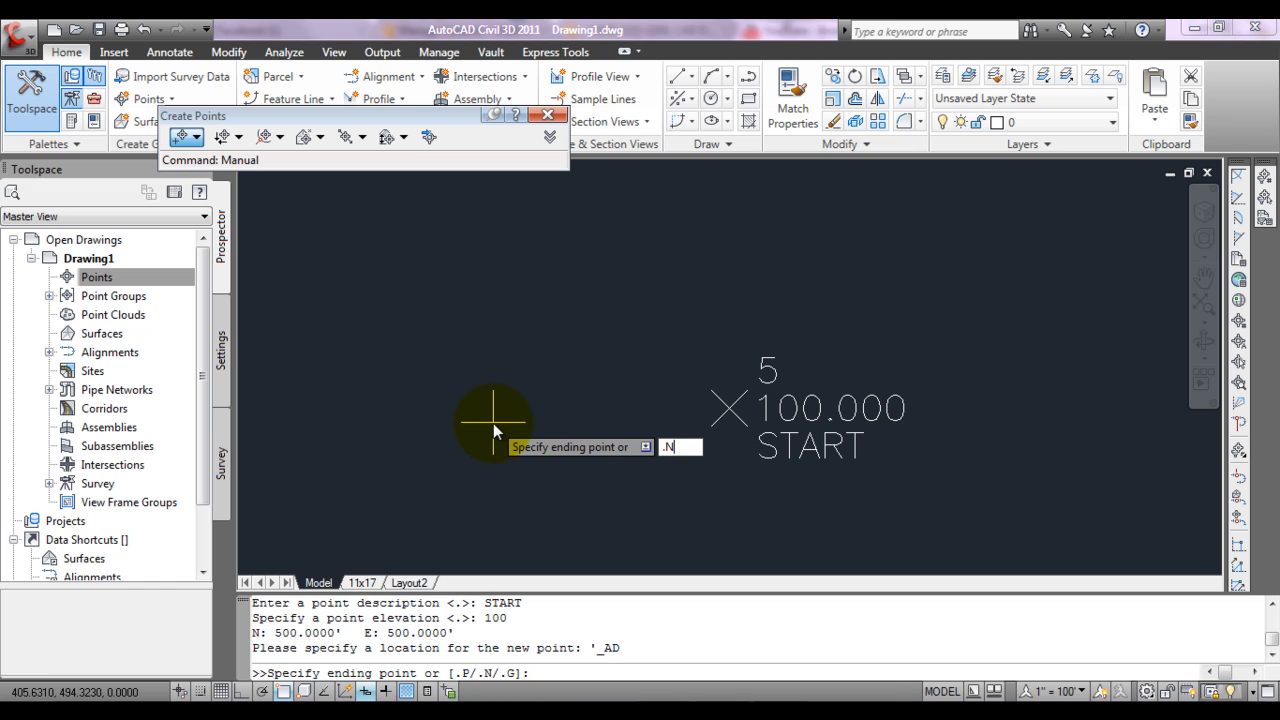
key(Return)
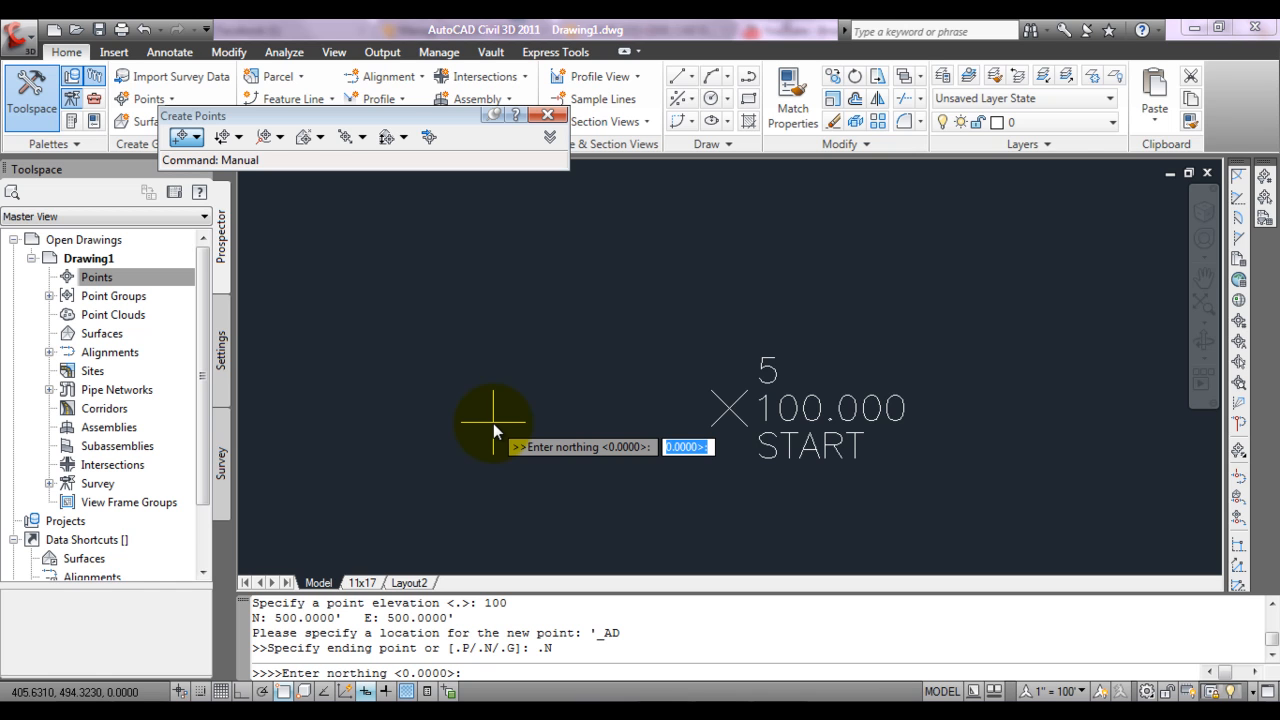
text(5)
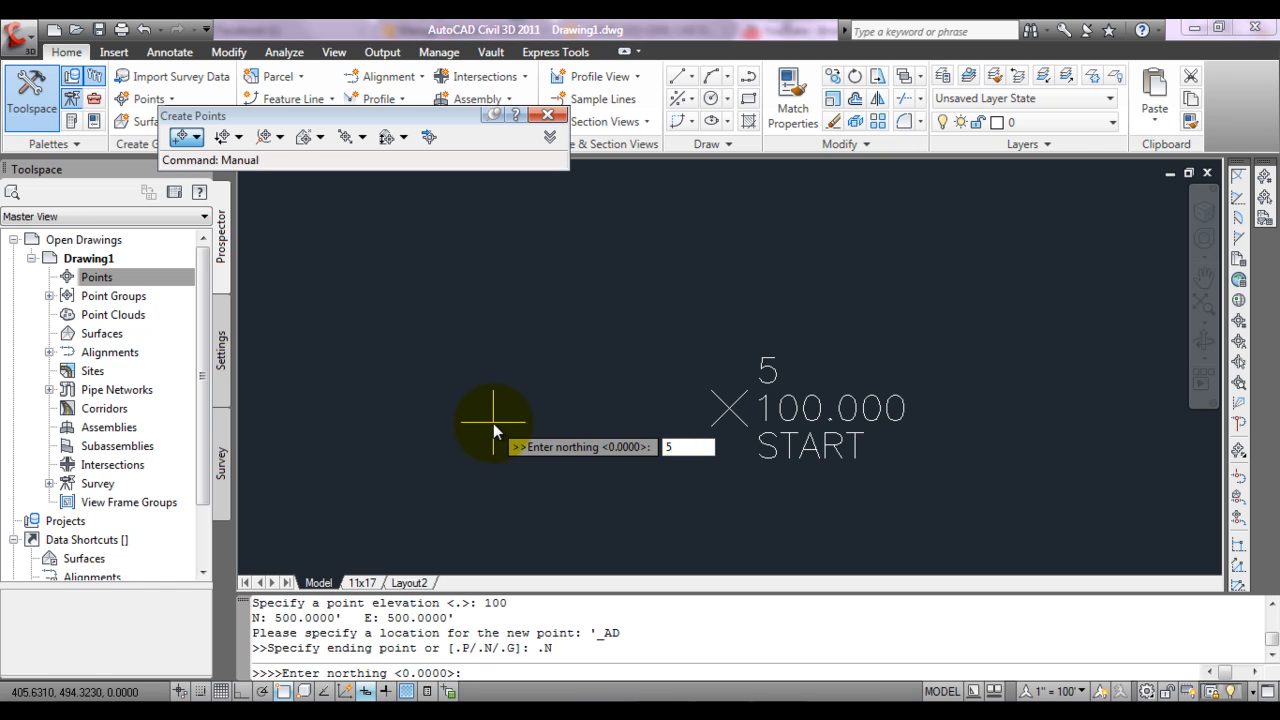
text(50)
key(Return)
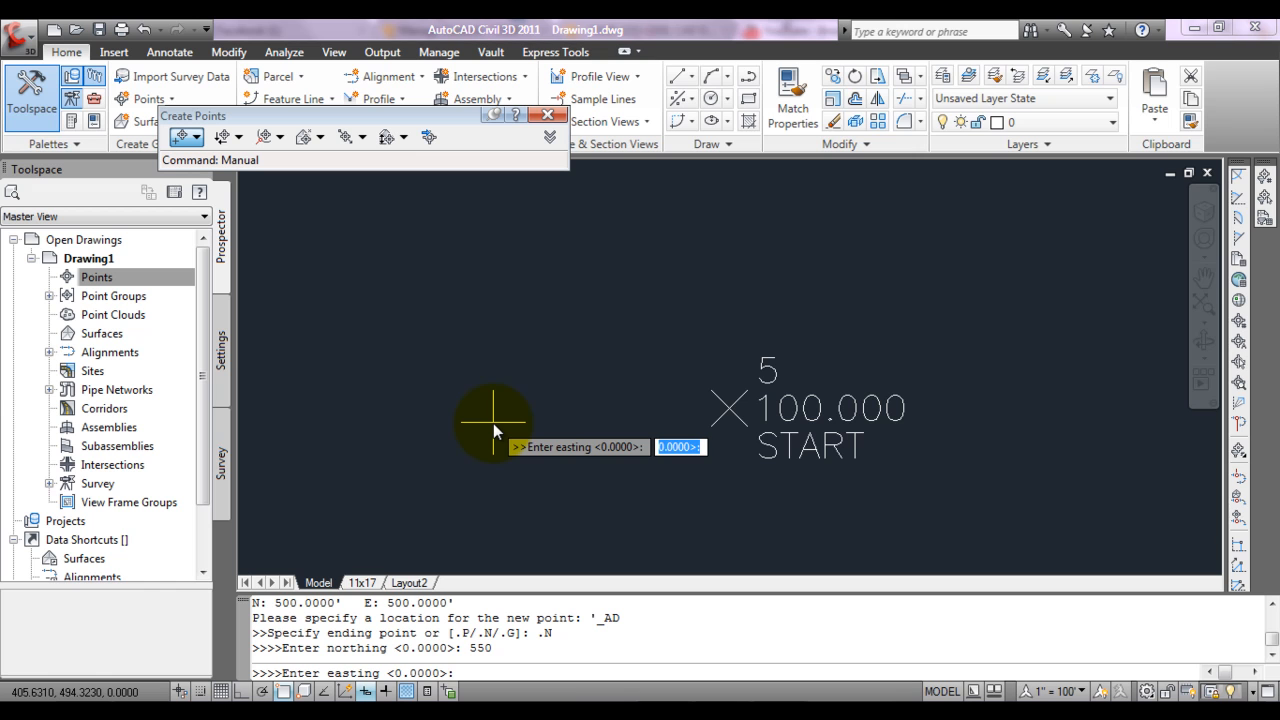
text(500)
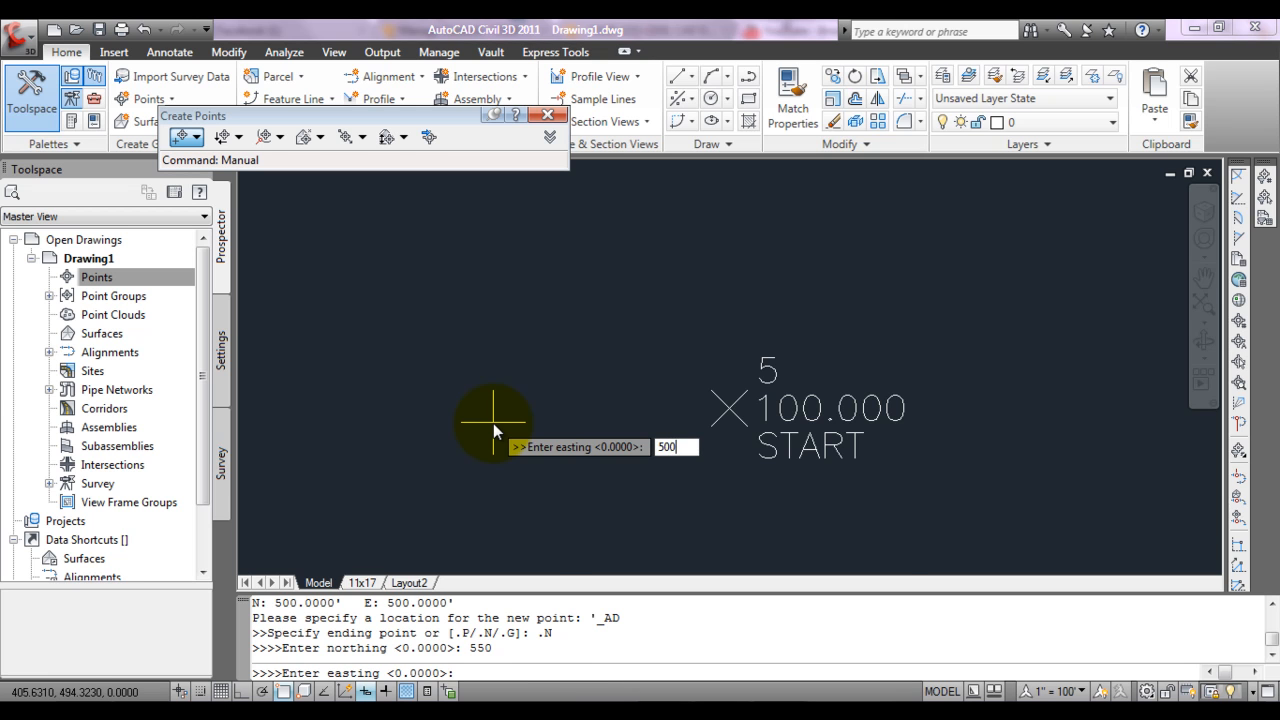
key(Return)
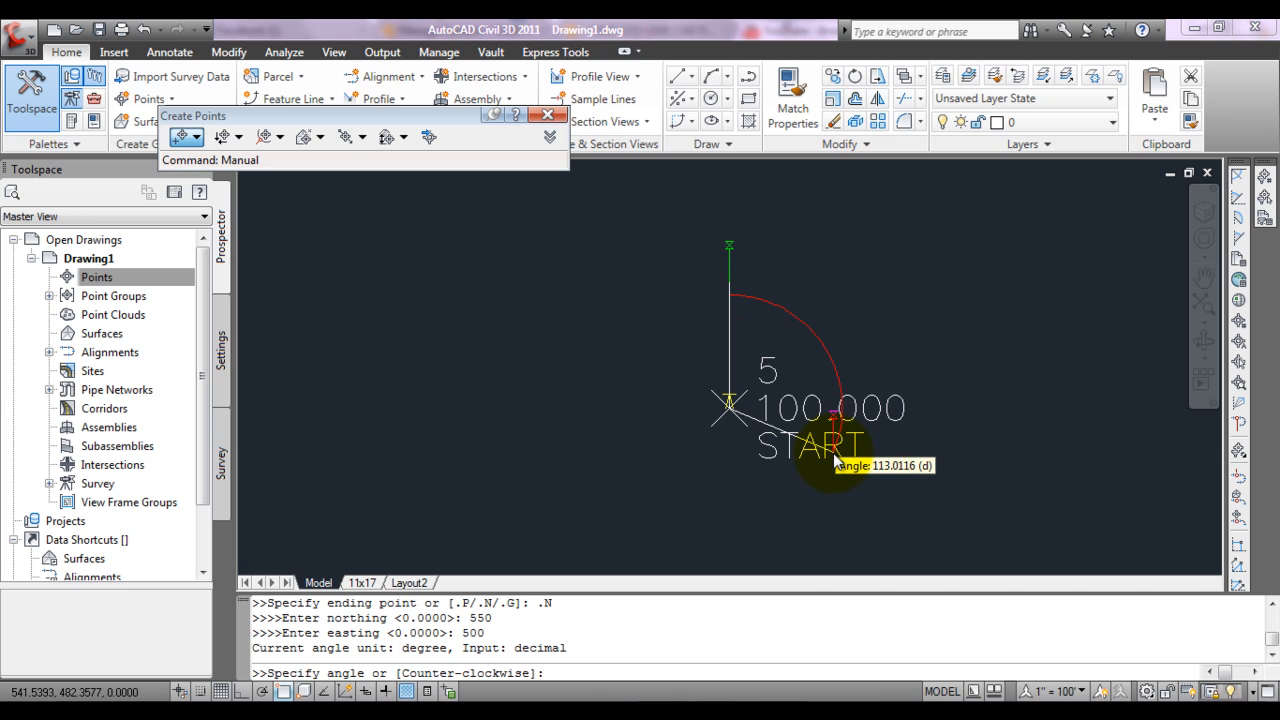
Place the point at angle 112.0116 and distance 100 with description "." and the default elevation, and leave Angle Distance
text(112.0116)
key(Return)
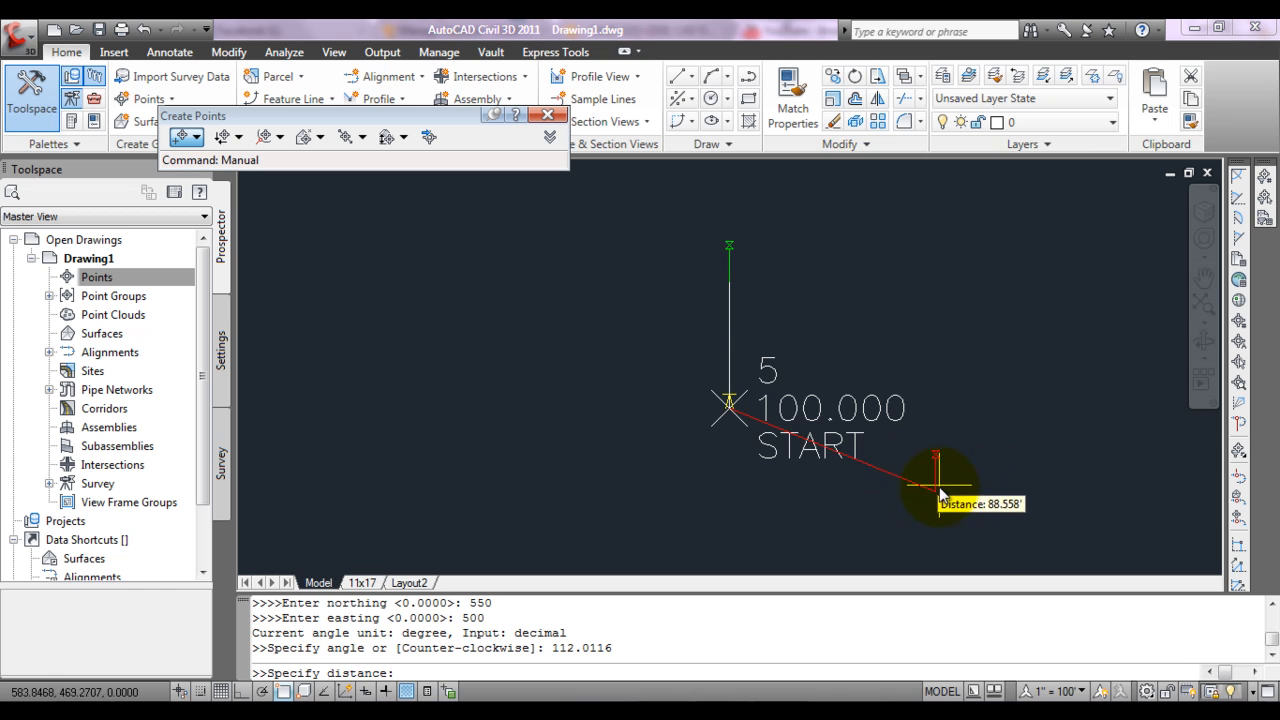
text(100)
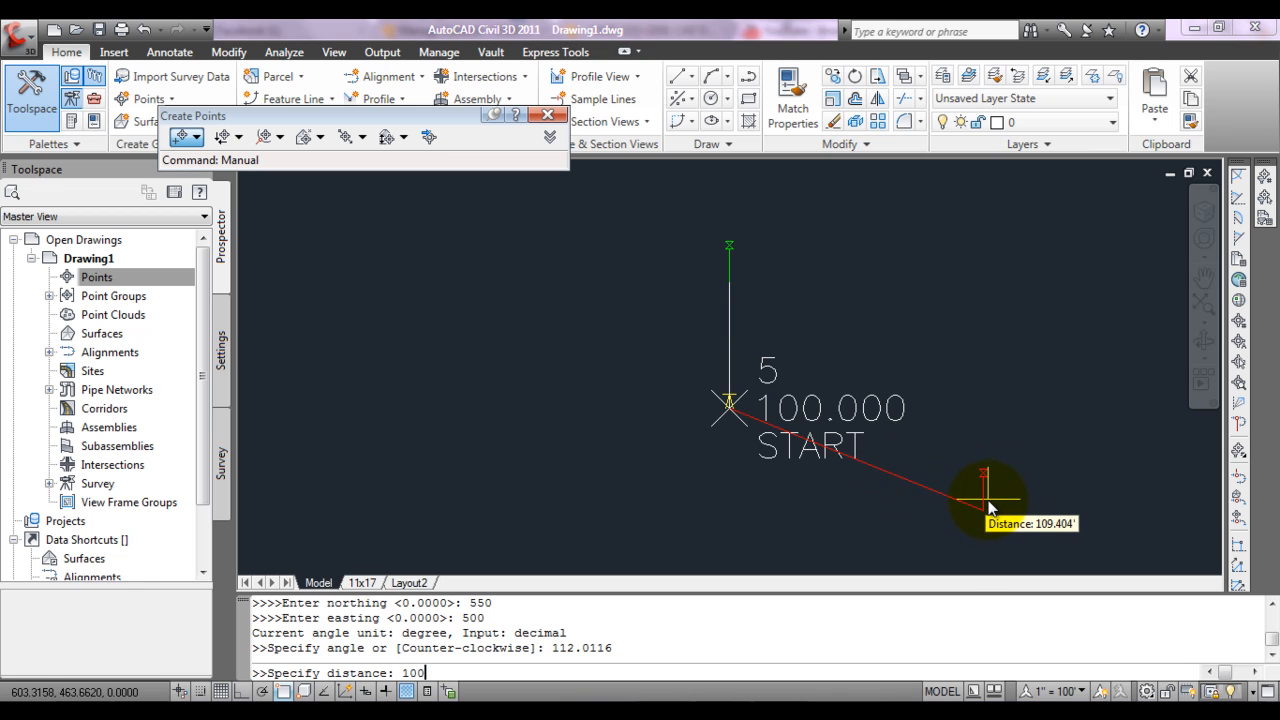
key(Return)
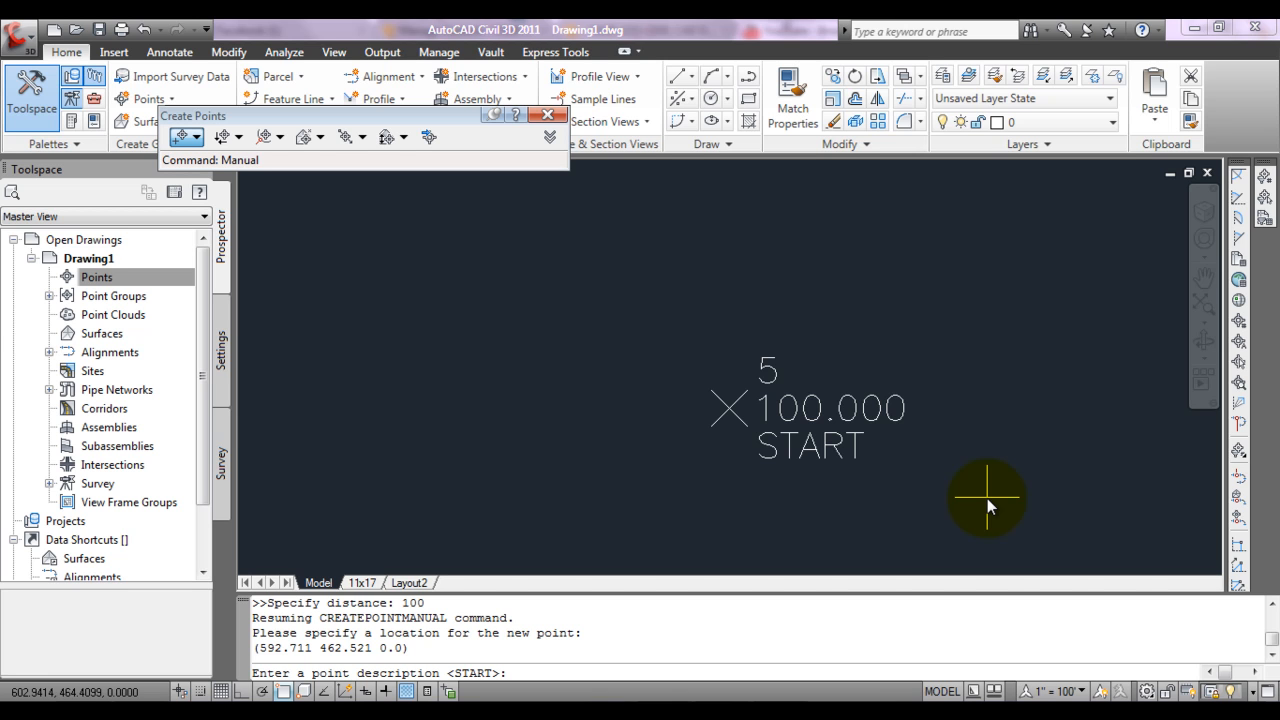
text(.)
key(Return)
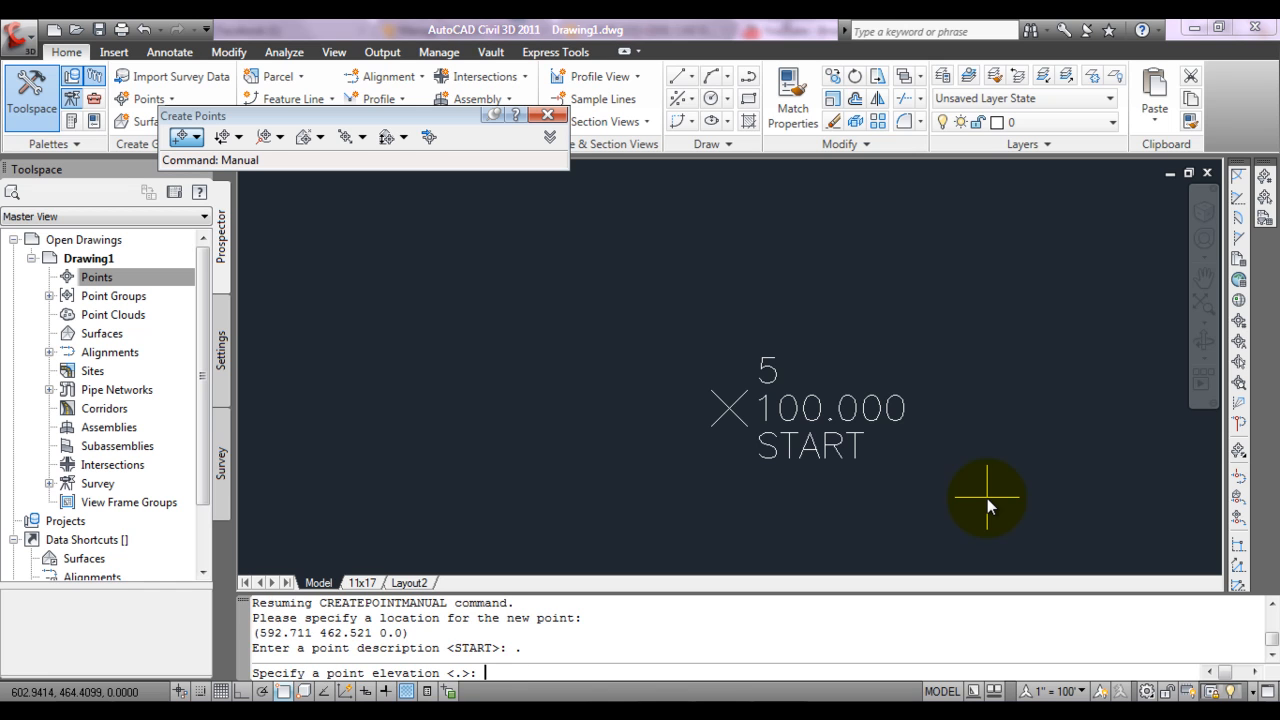
key(Return)
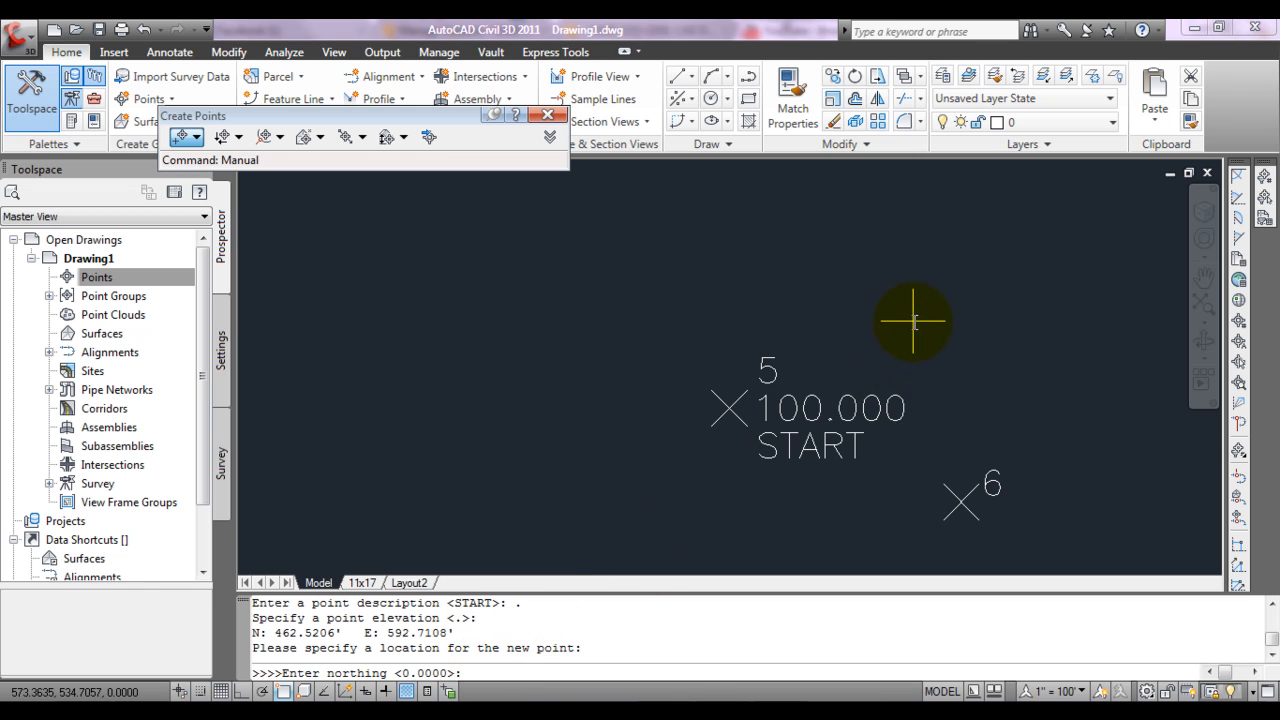
key(Escape)
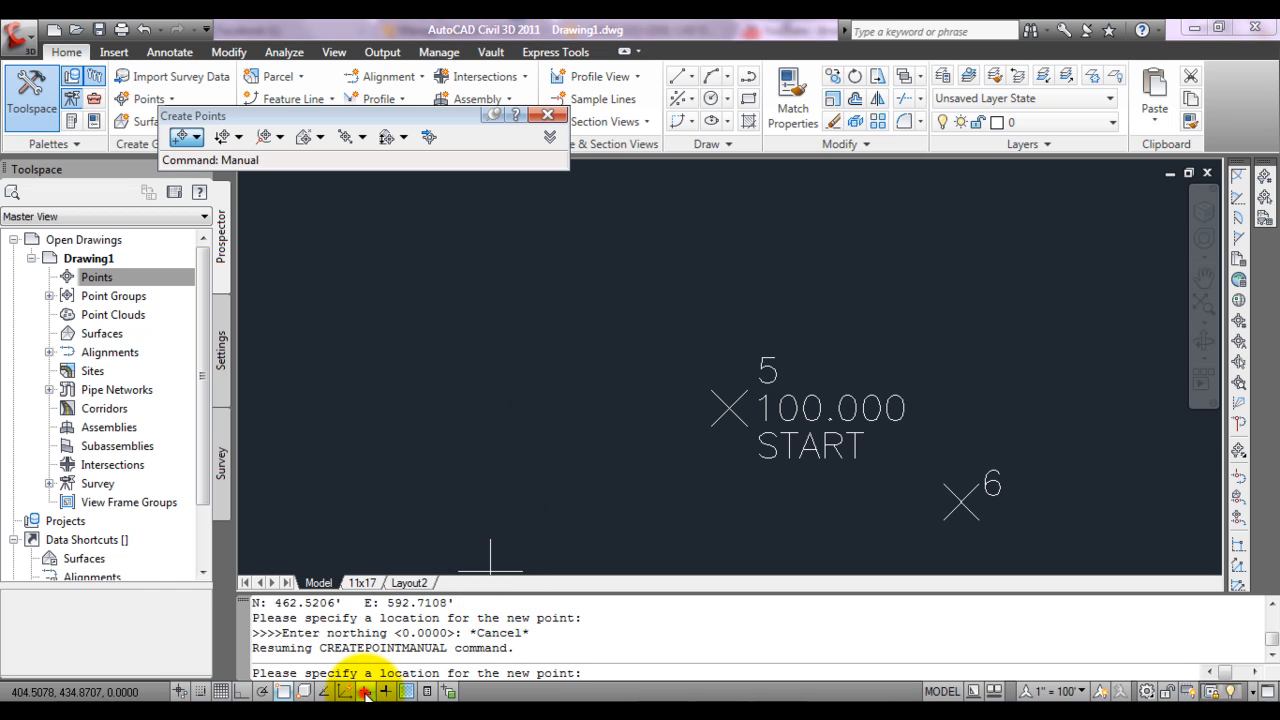
Use Bearing Distance from the second point, with quadrant 3 (SW) and a bearing of 13D30'30.5"
click(366, 692)
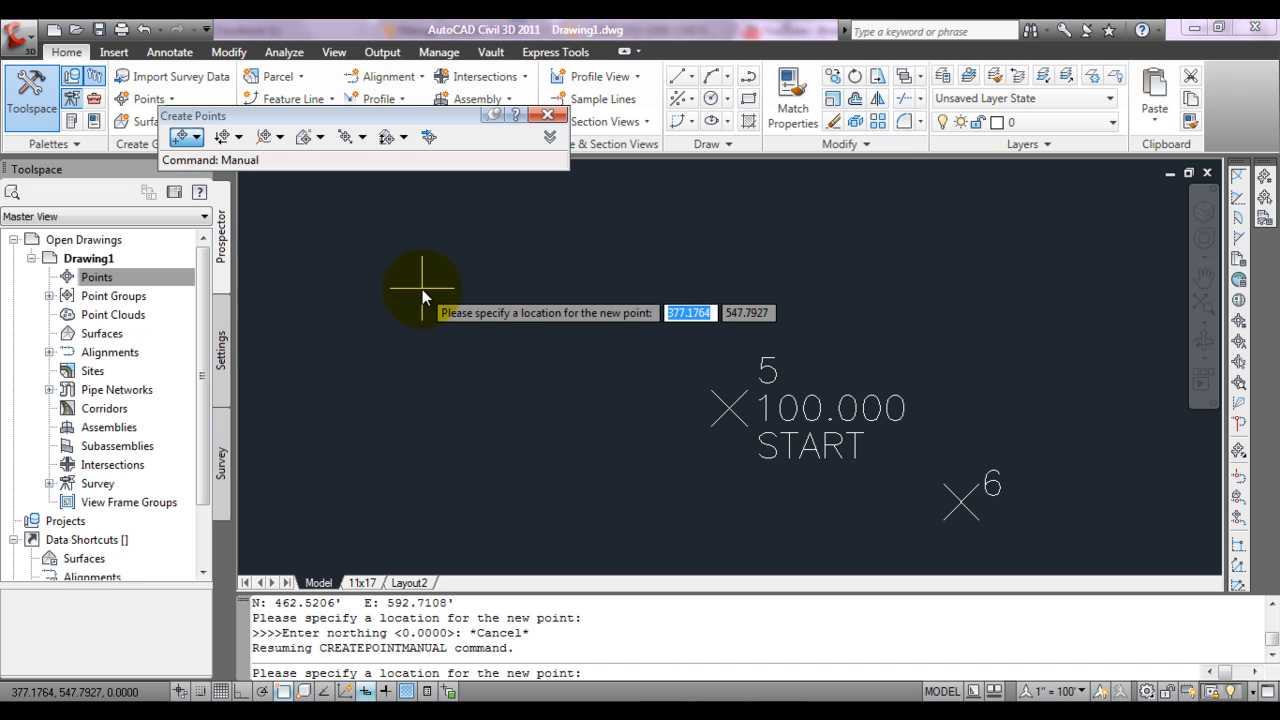
click(366, 692)
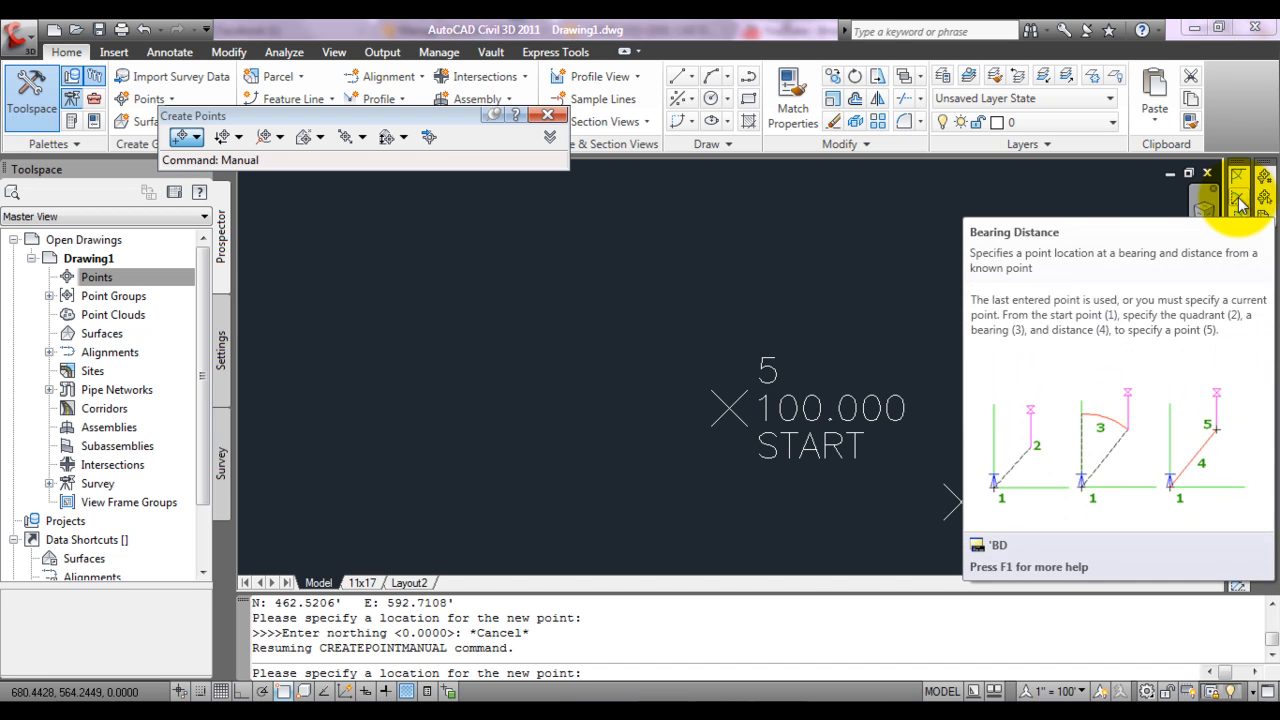
click(1240, 203)
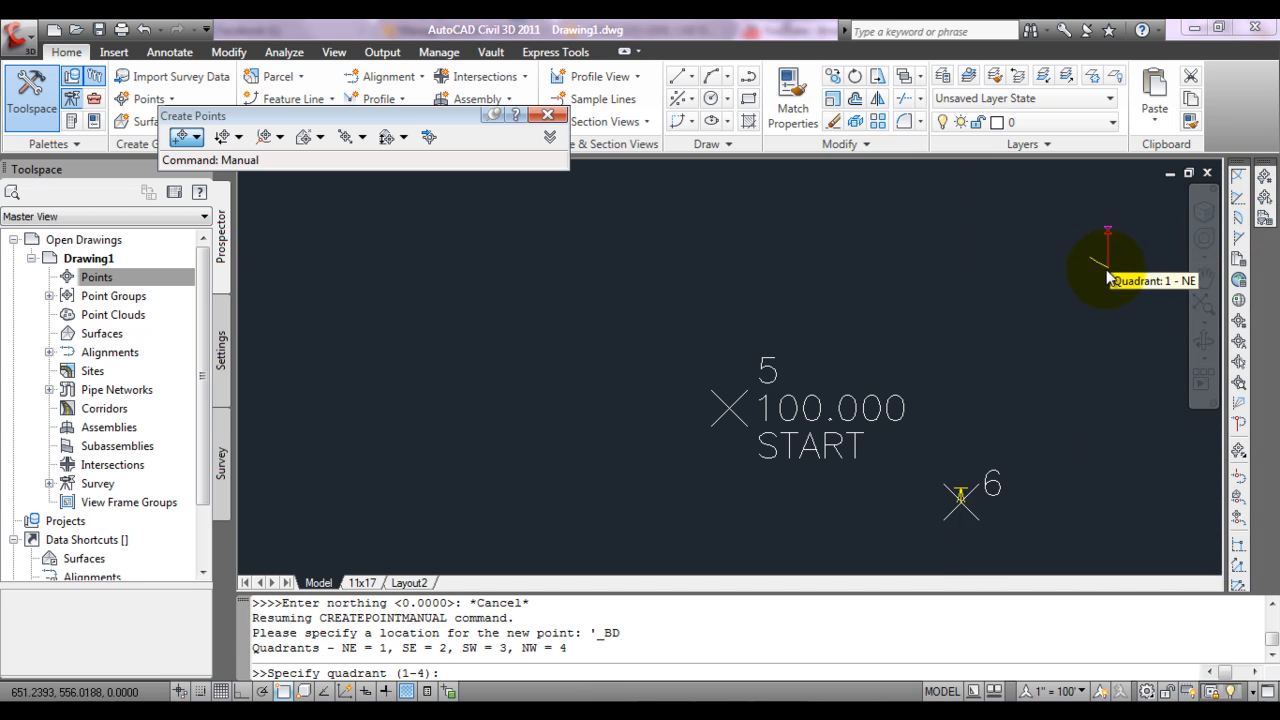
scroll(861, 280, down, 1)
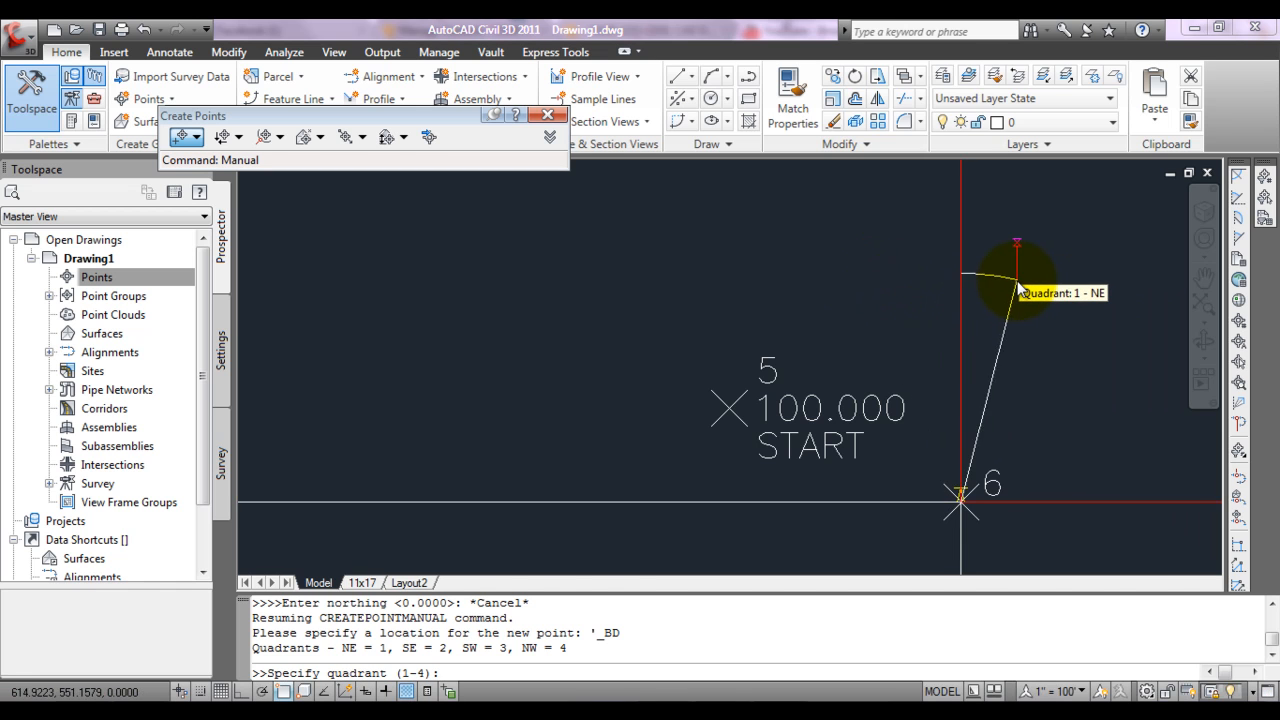
key(Return)
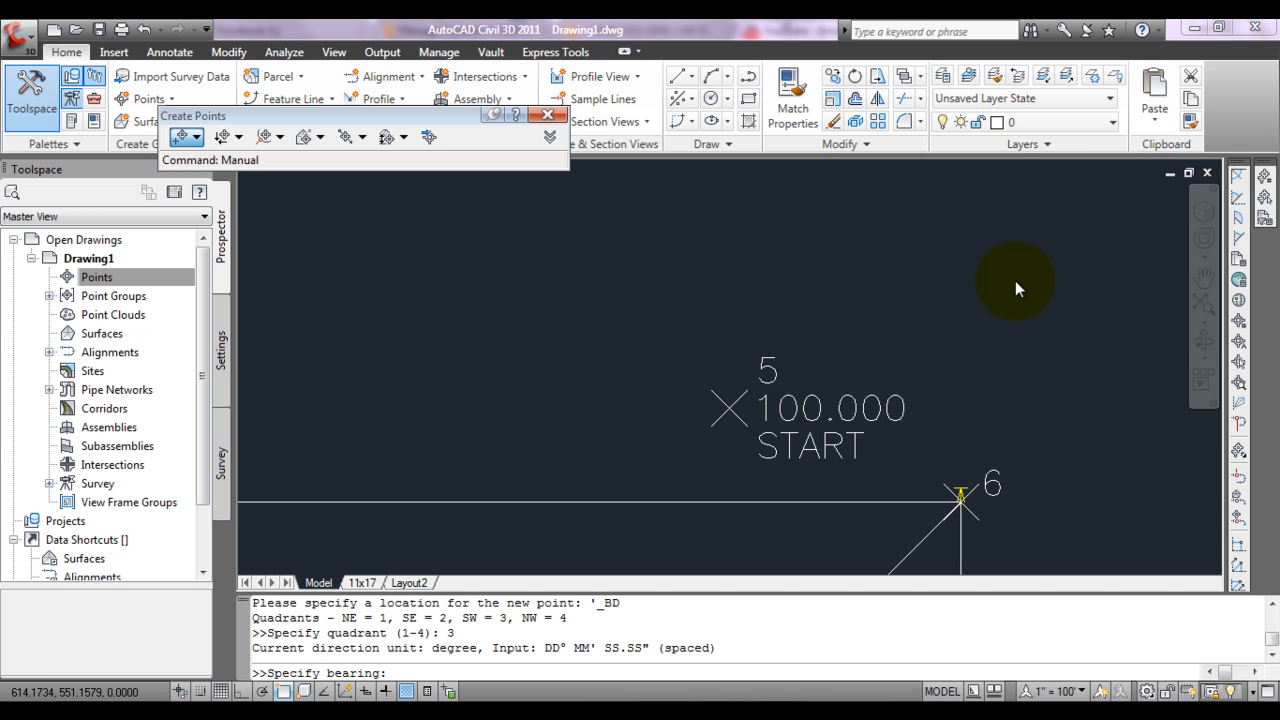
text(13D30'30.5")
key(Return)
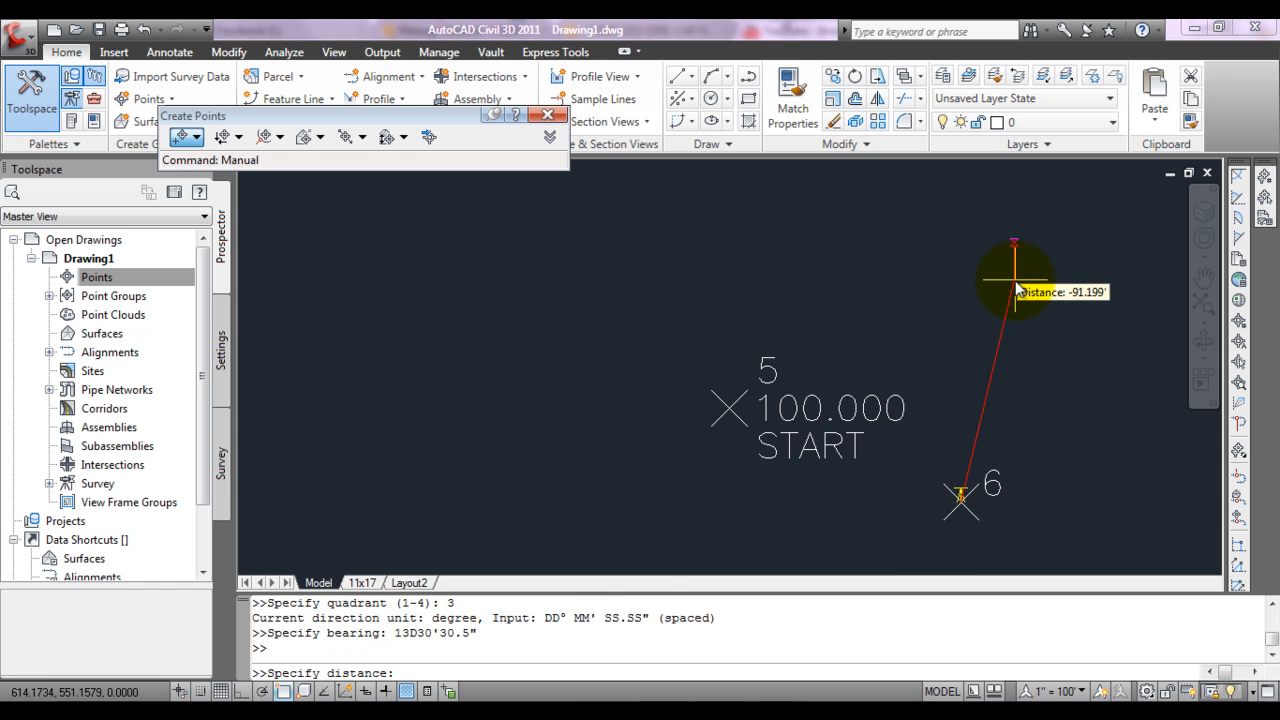
Place the third point at a distance of 100, accepting the default description and elevation
scroll(873, 478, down, 2)
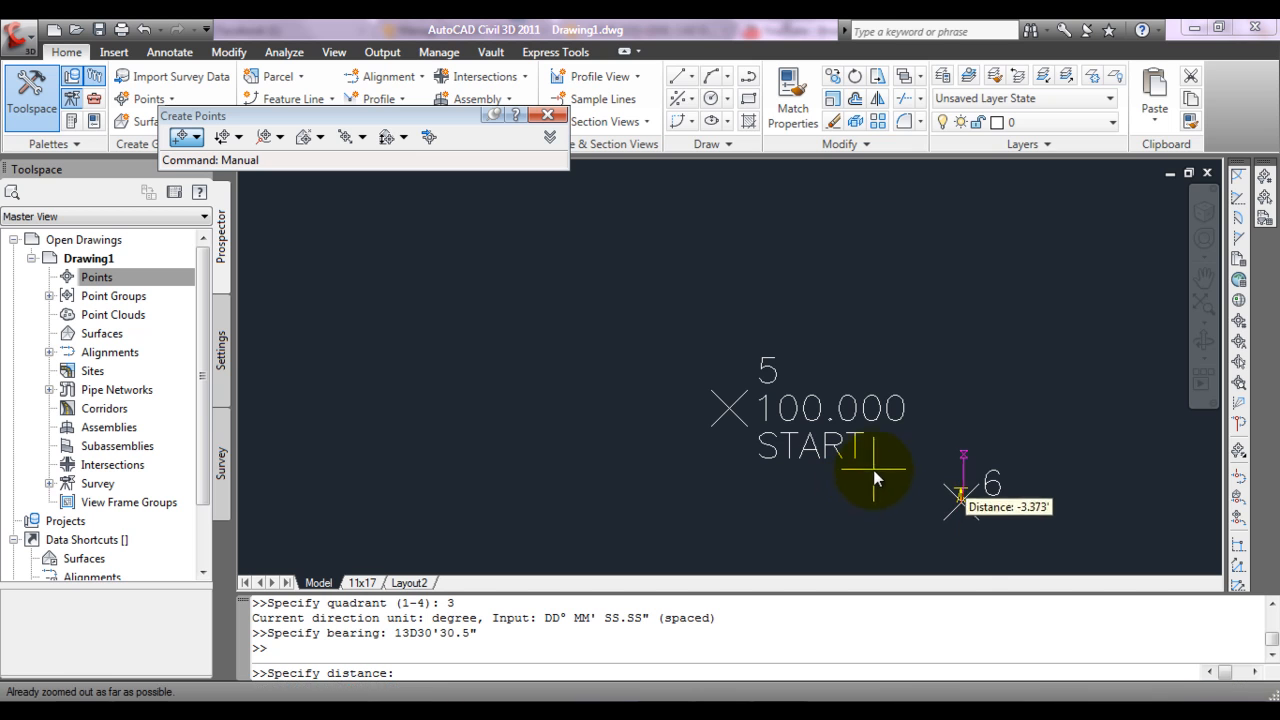
middle_drag(965, 414, 936, 327)
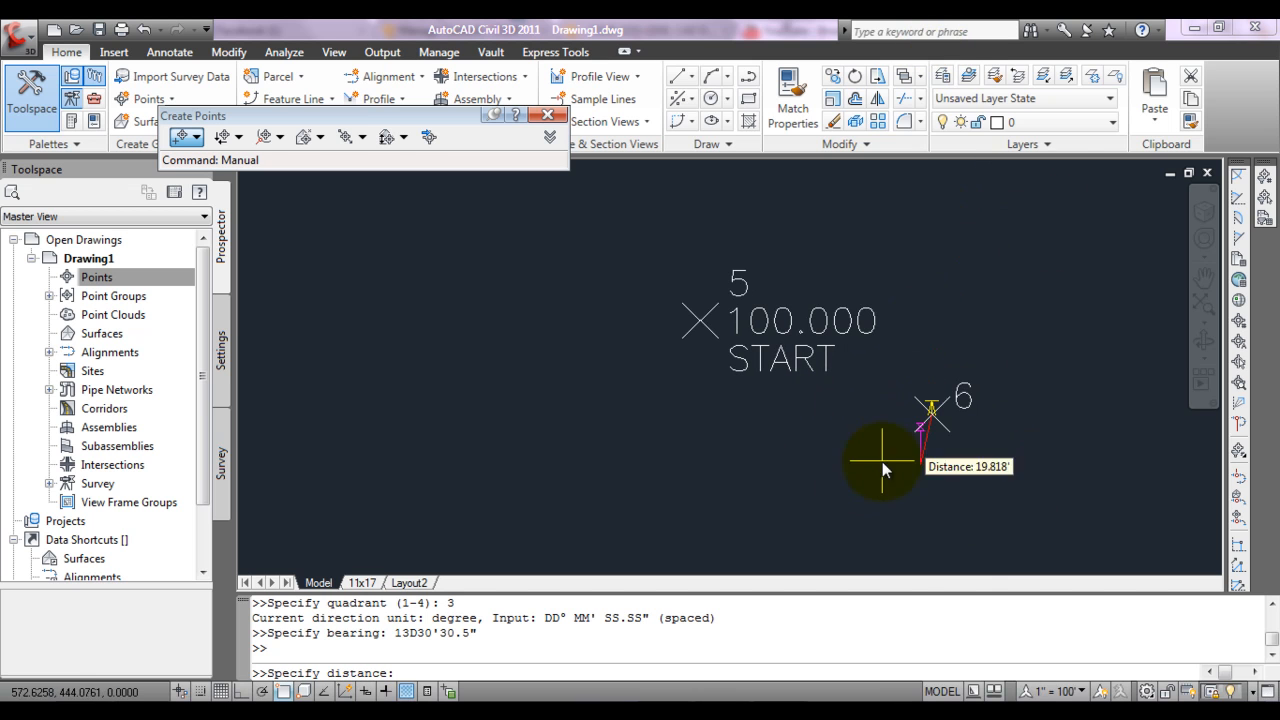
middle_drag(872, 463, 847, 463)
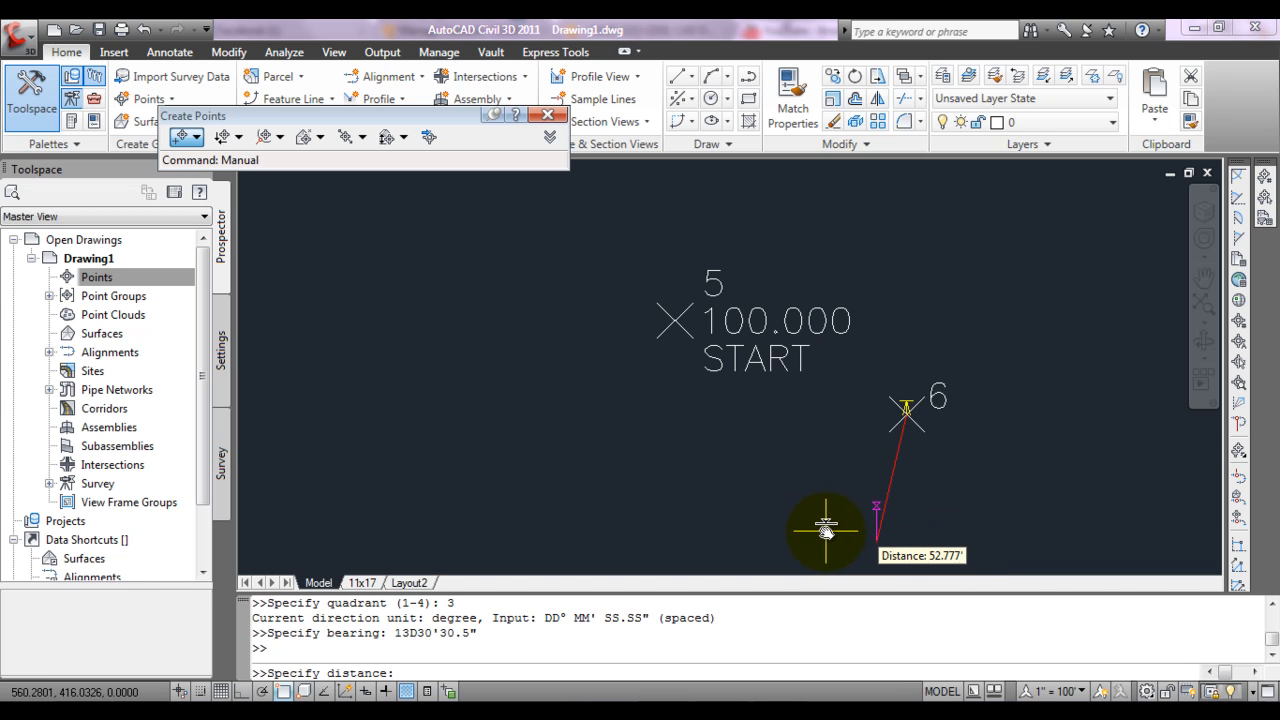
text(00)
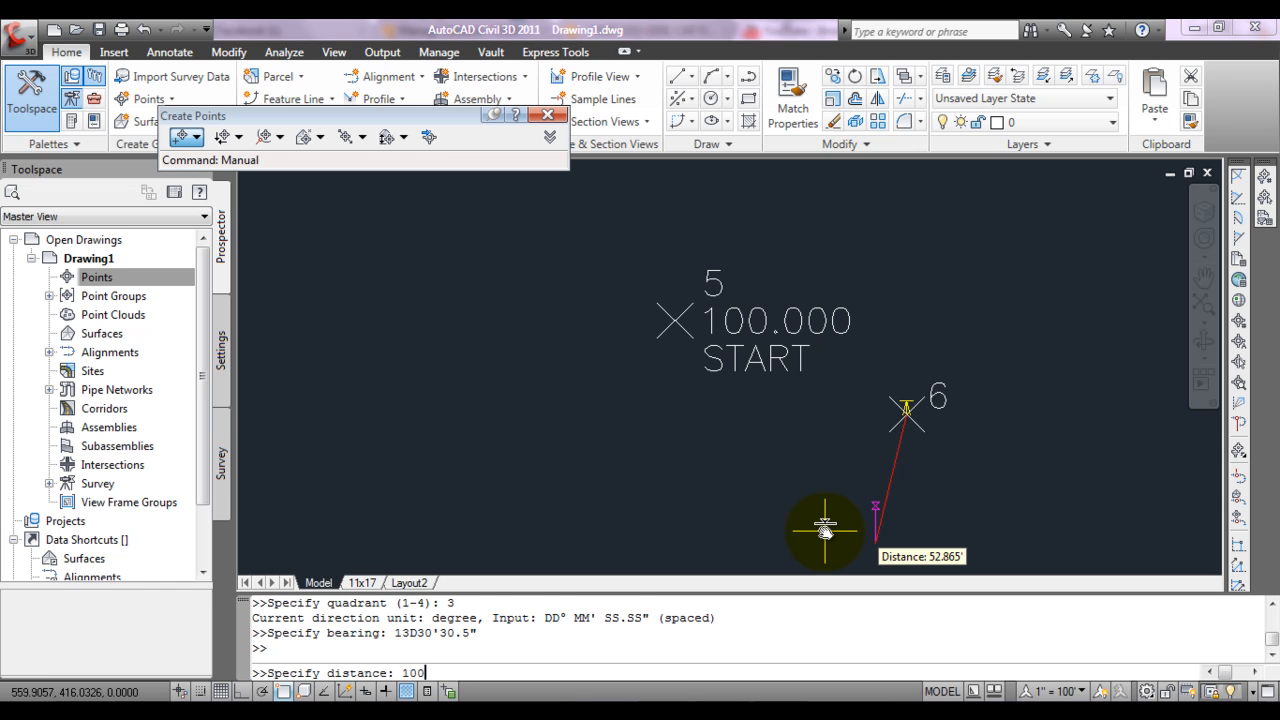
key(Return)
key(Return)
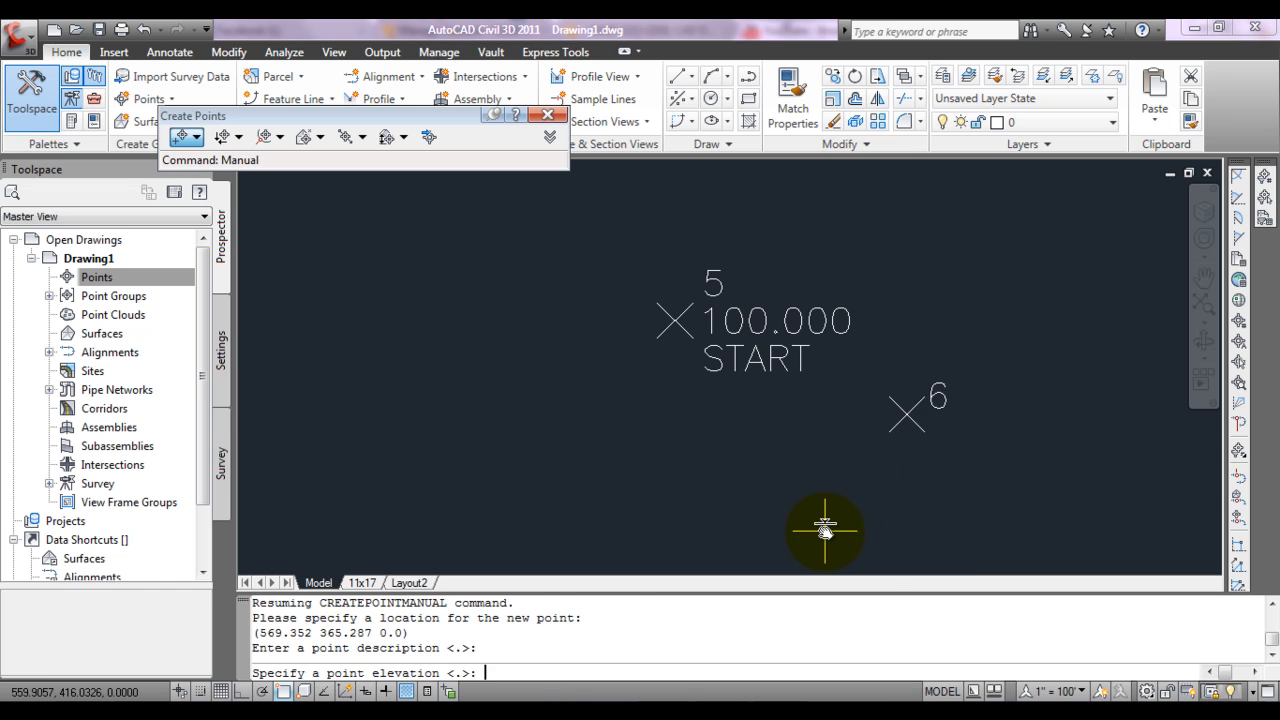
key(Return)
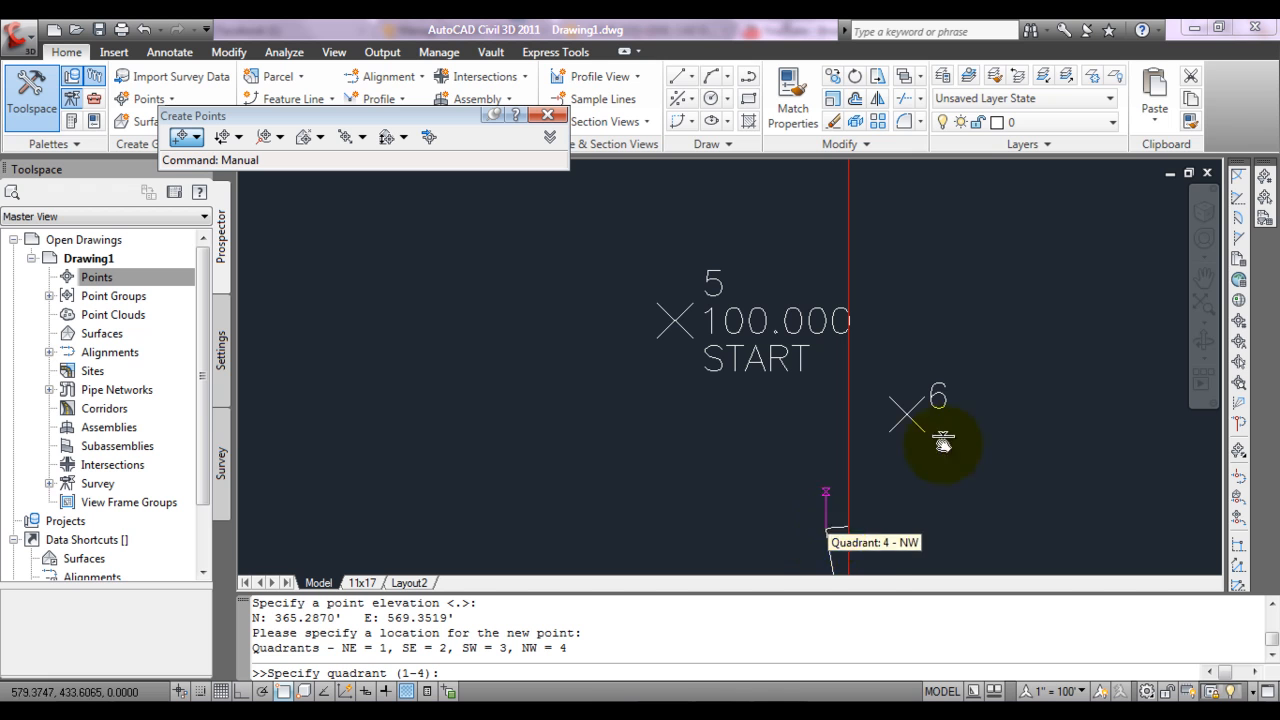
Leave Bearing Distance and end the manual point creation command
click(1200, 316)
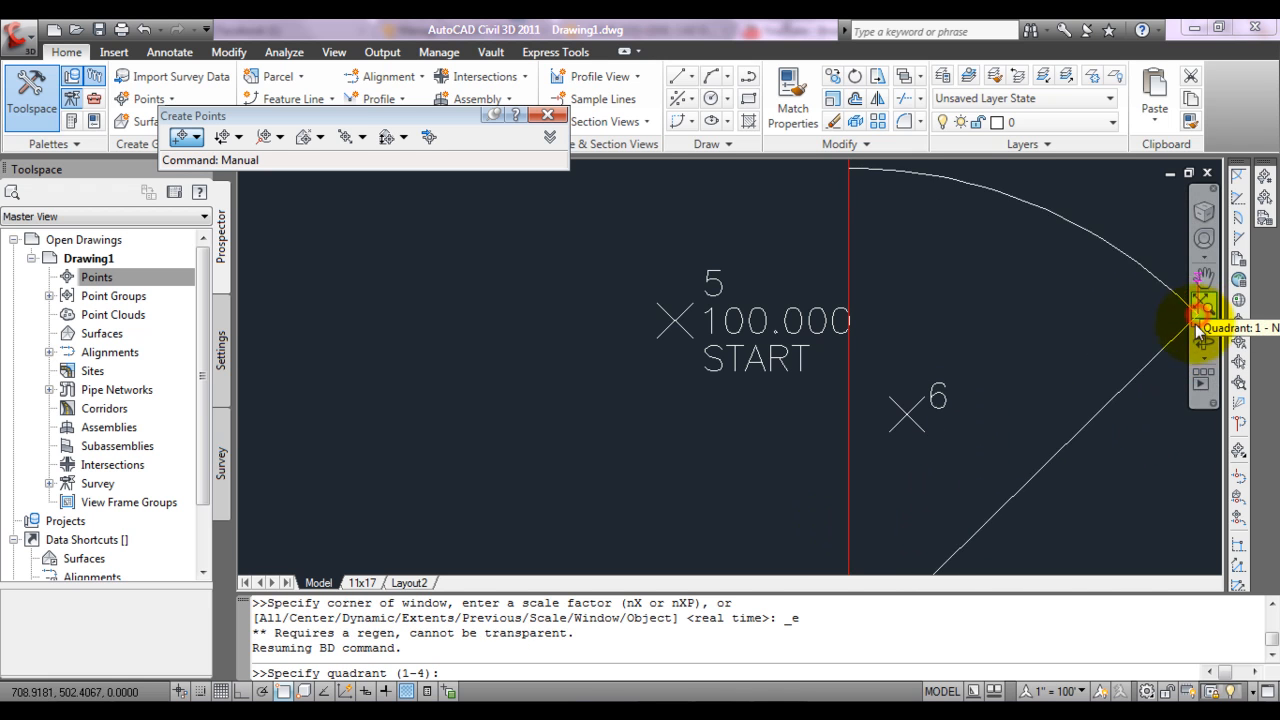
scroll(1000, 474, down, 4)
middle_drag(690, 308, 593, 306)
scroll(640, 390, down, 2)
middle_drag(801, 346, 789, 346)
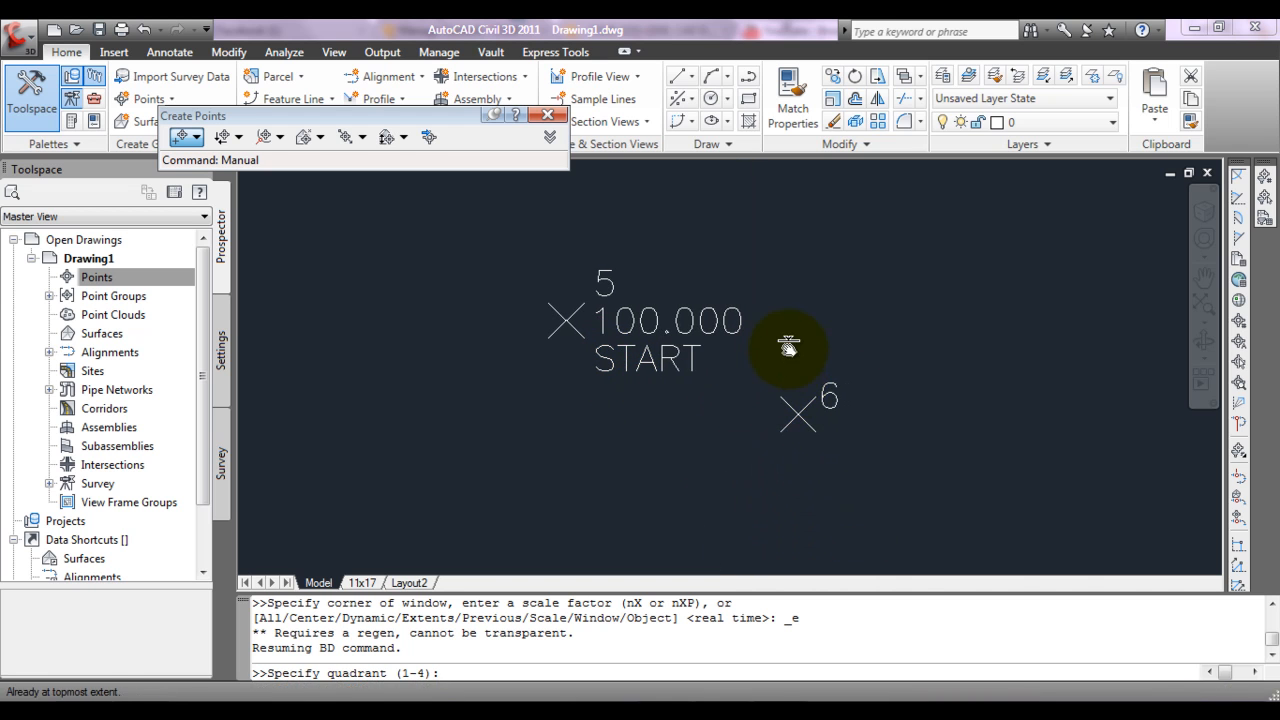
scroll(656, 498, down, 2)
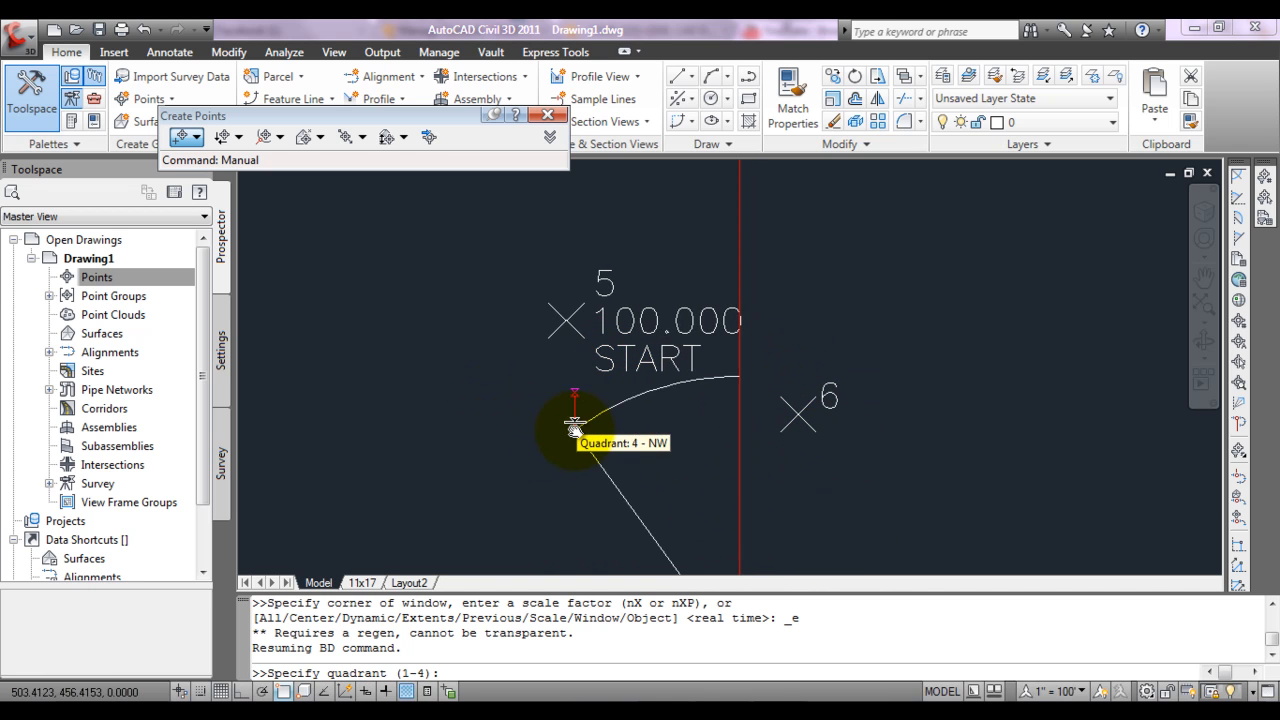
key(Escape)
scroll(817, 474, down, 2)
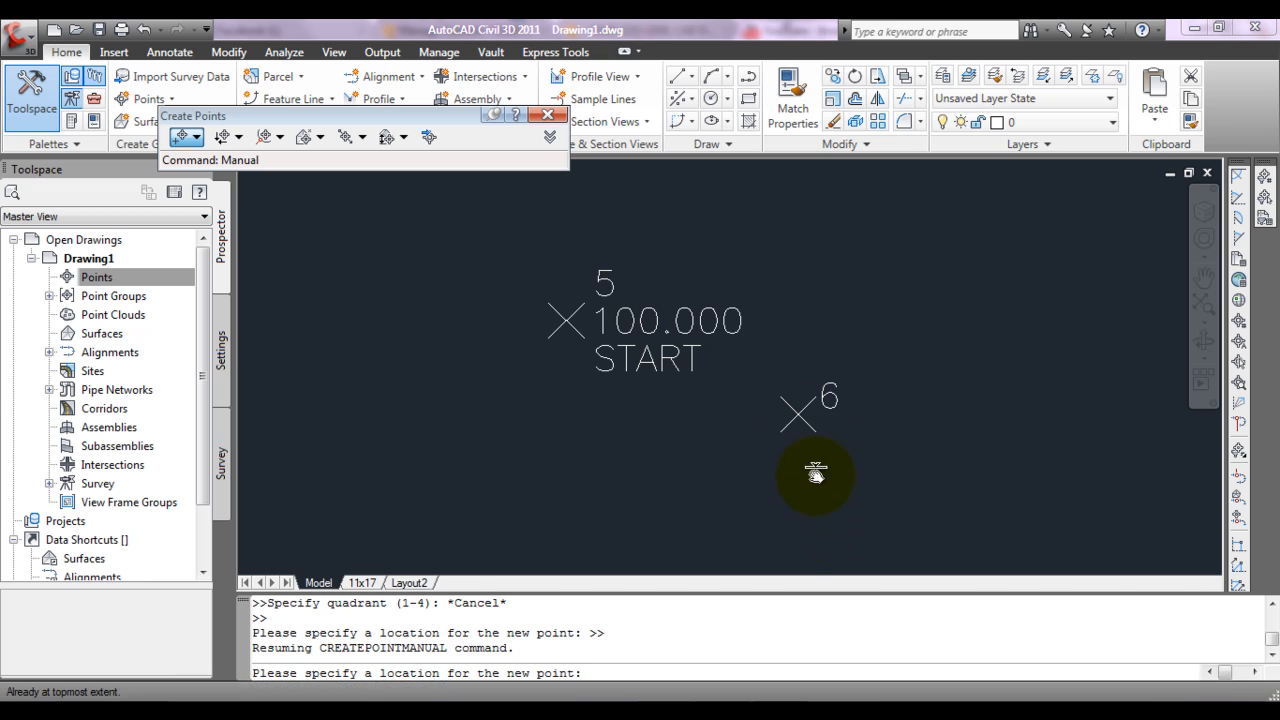
middle_drag(817, 474, 793, 474)
scroll(831, 446, up, 2)
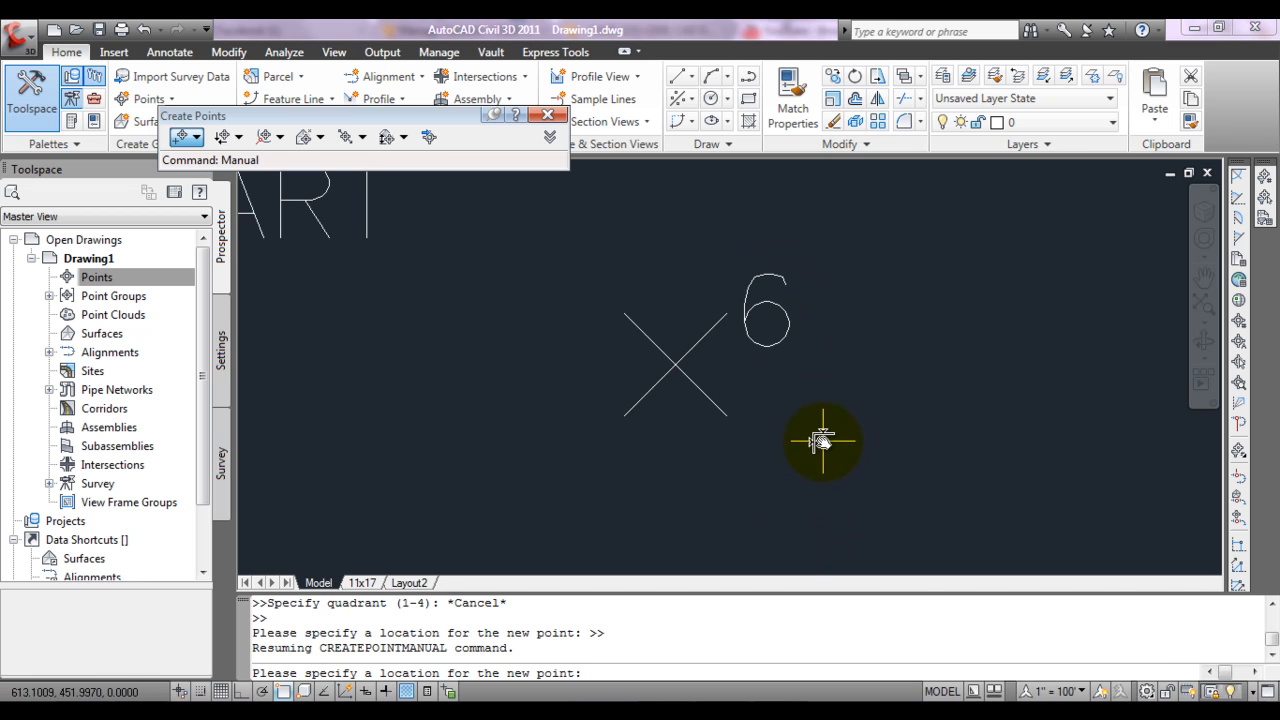
scroll(822, 440, down, 2)
key(Escape)
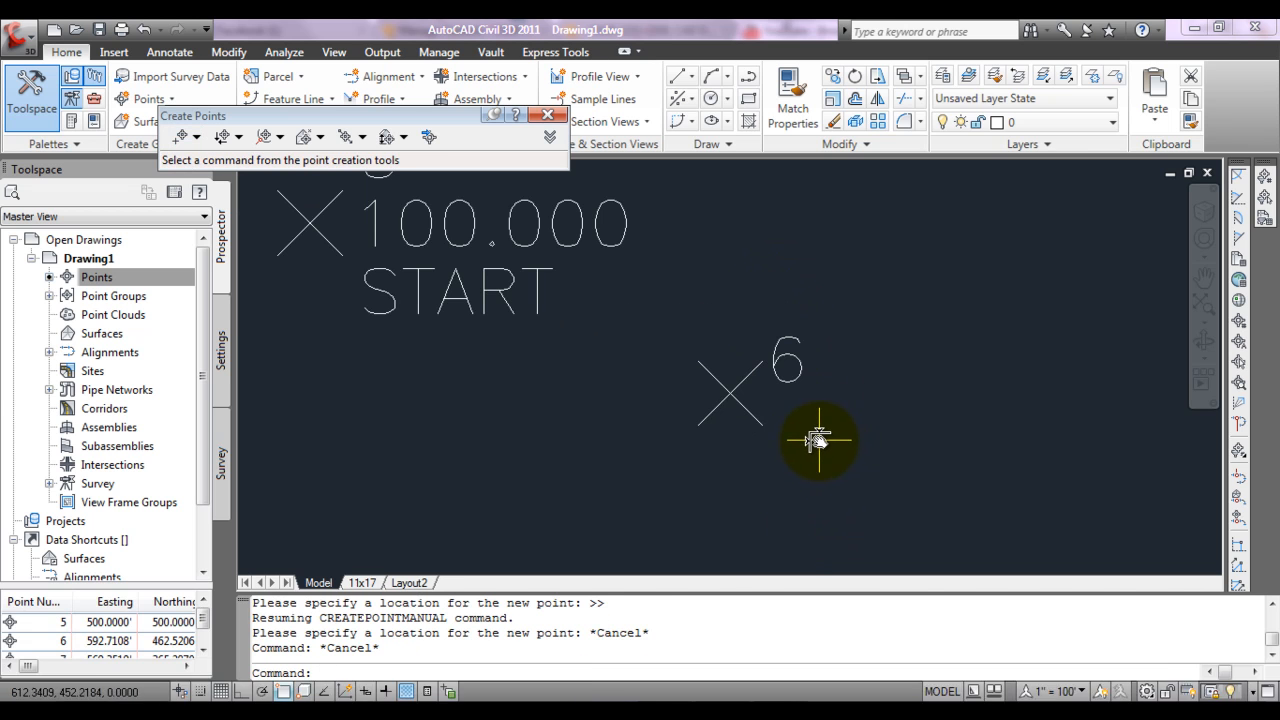
Zoom out in the drawing until all three created points can be examined together
click(790, 445)
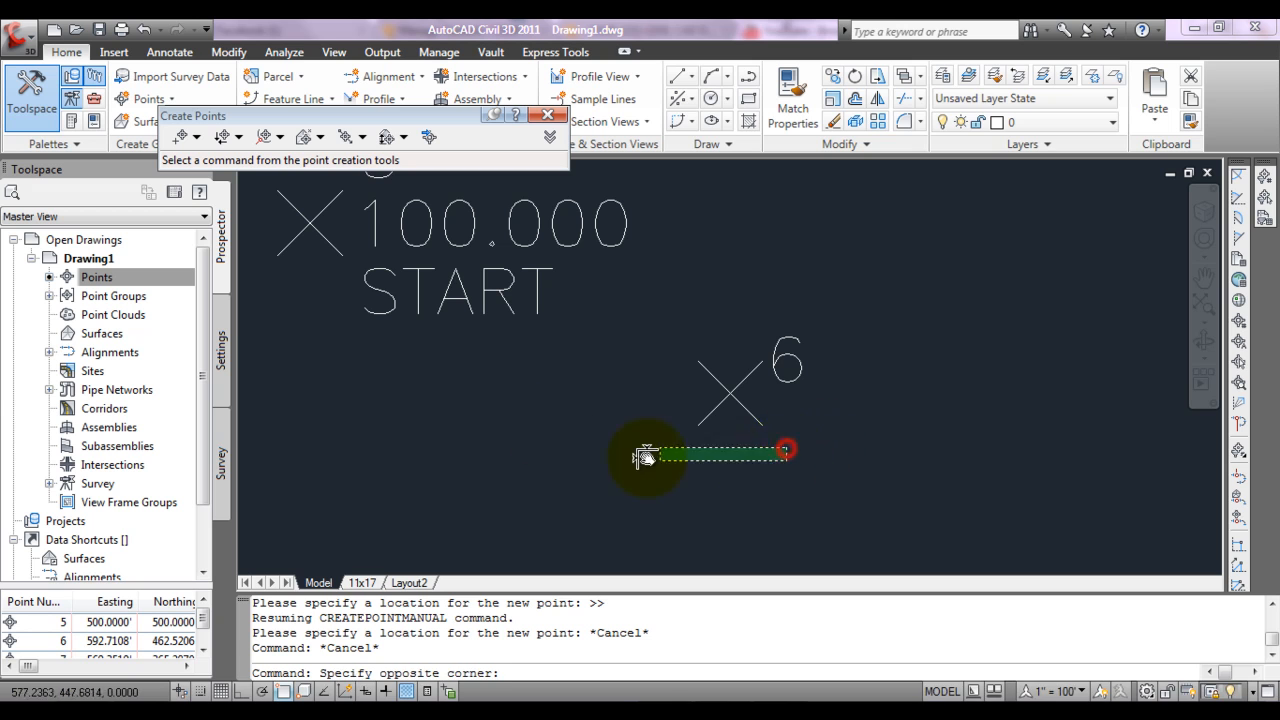
click(514, 429)
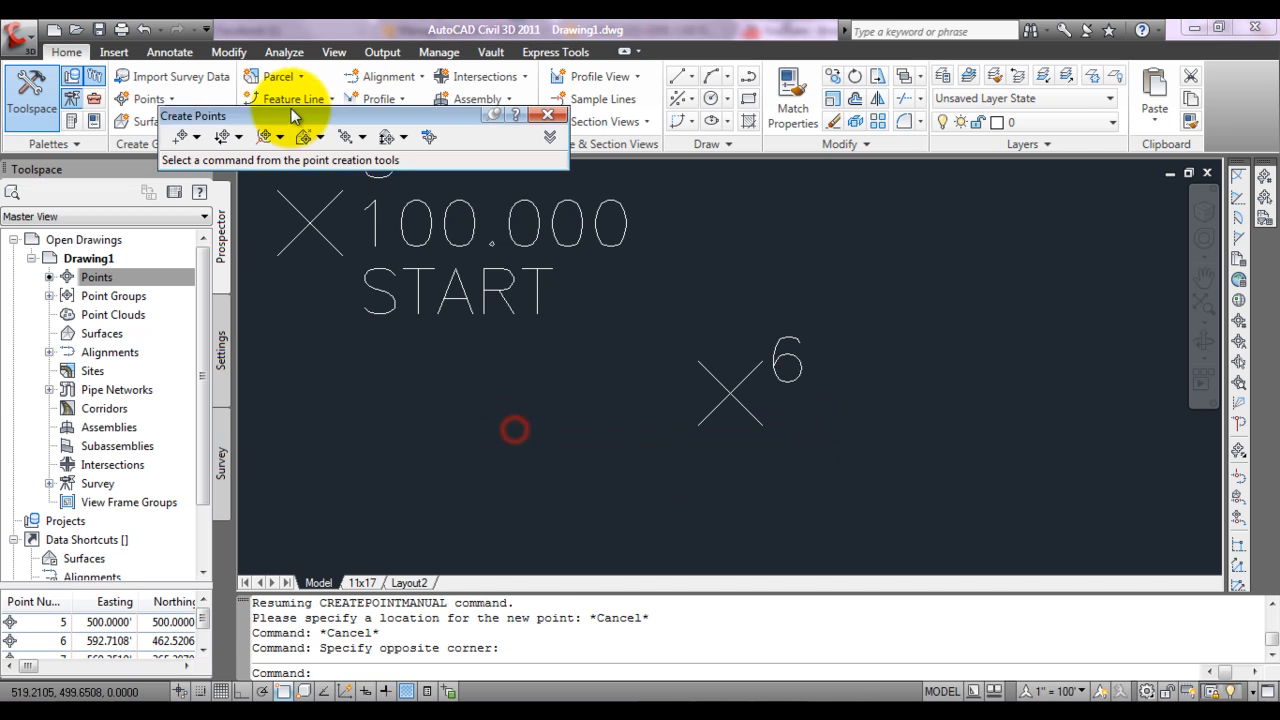
click(334, 53)
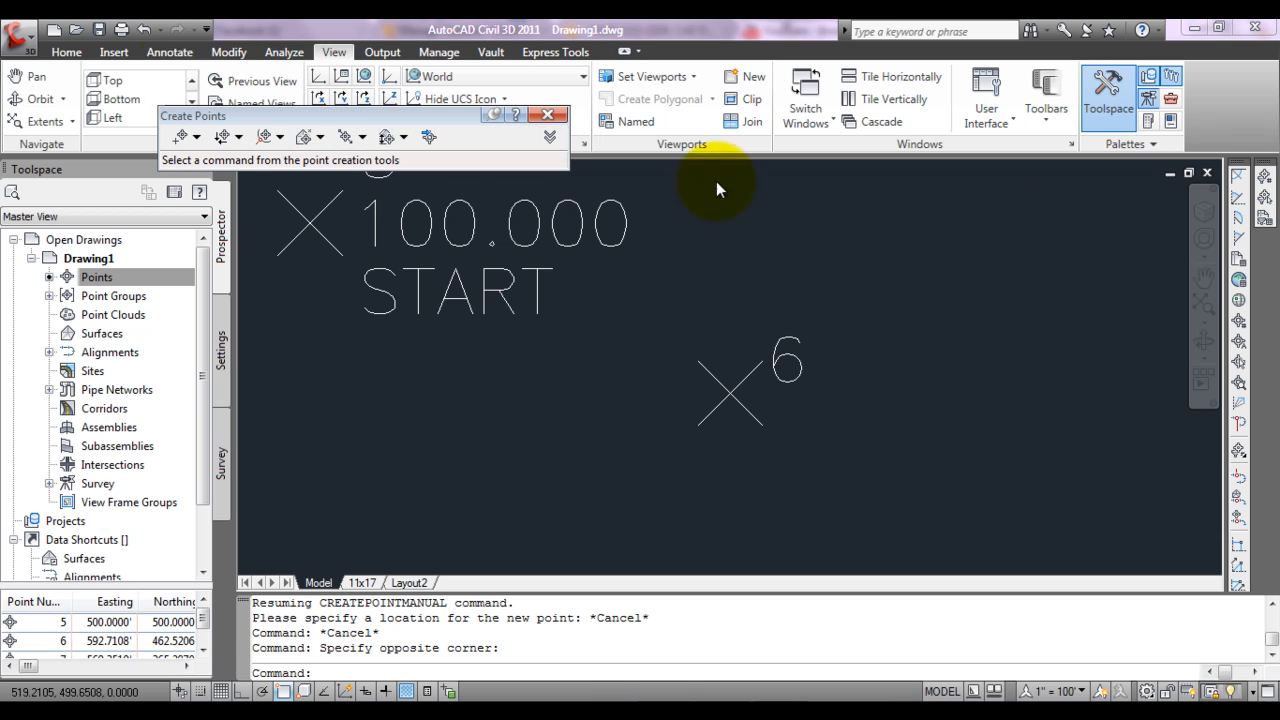
click(1204, 318)
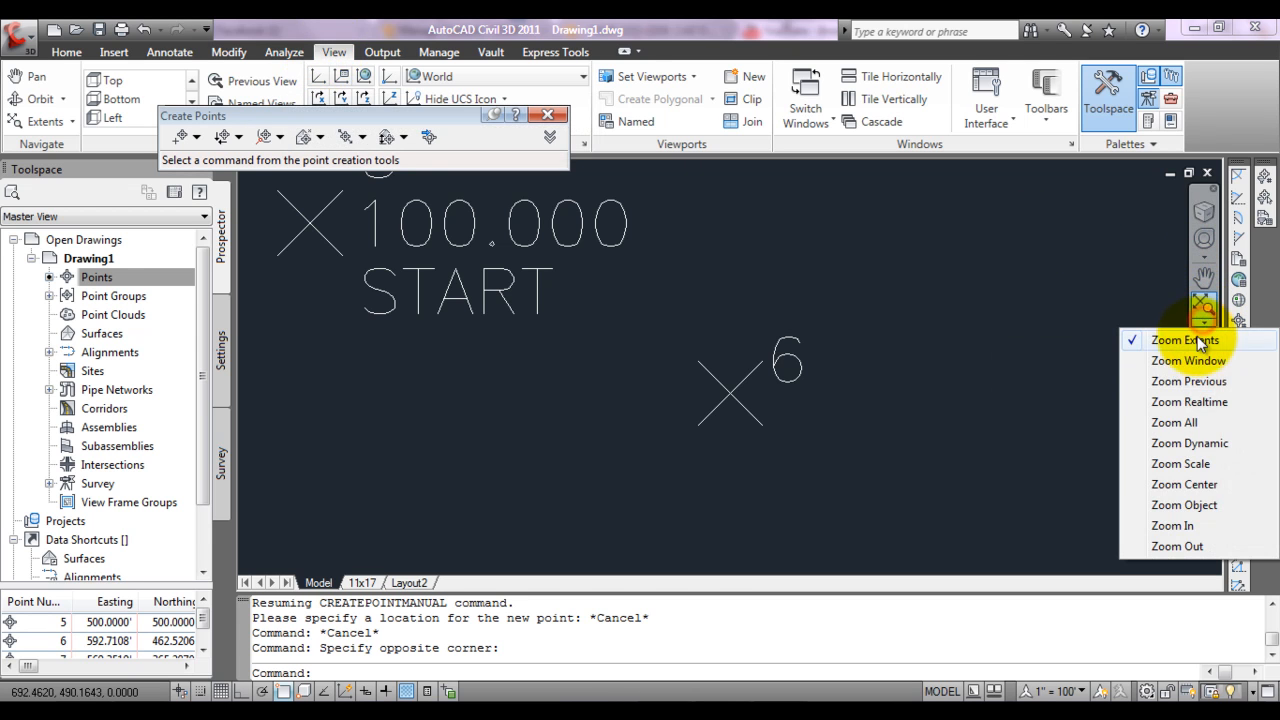
click(1228, 547)
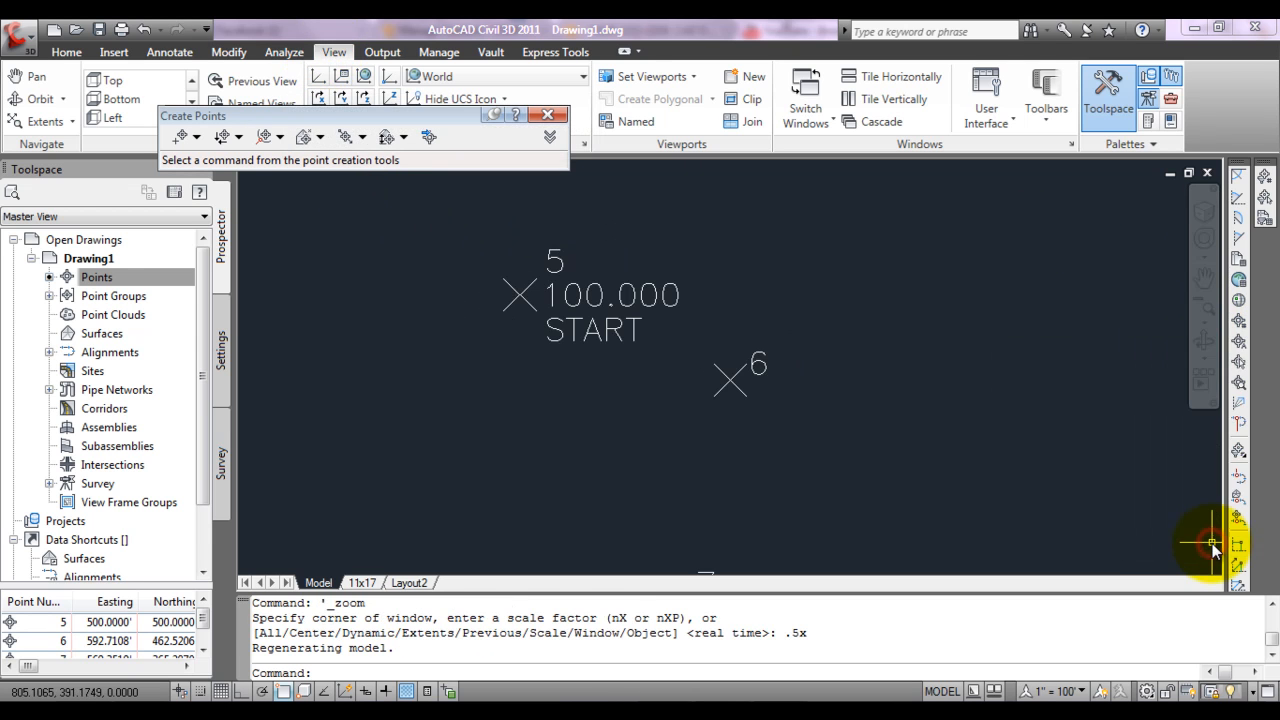
click(1207, 309)
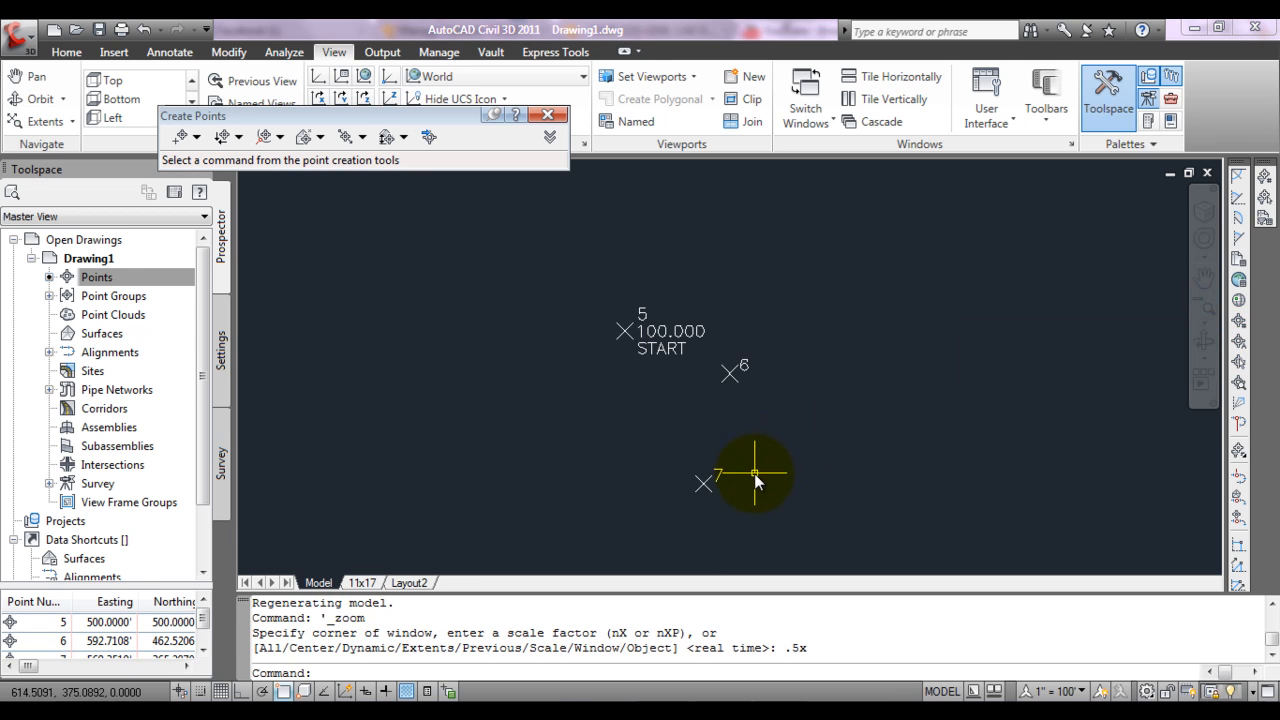
click(1205, 309)
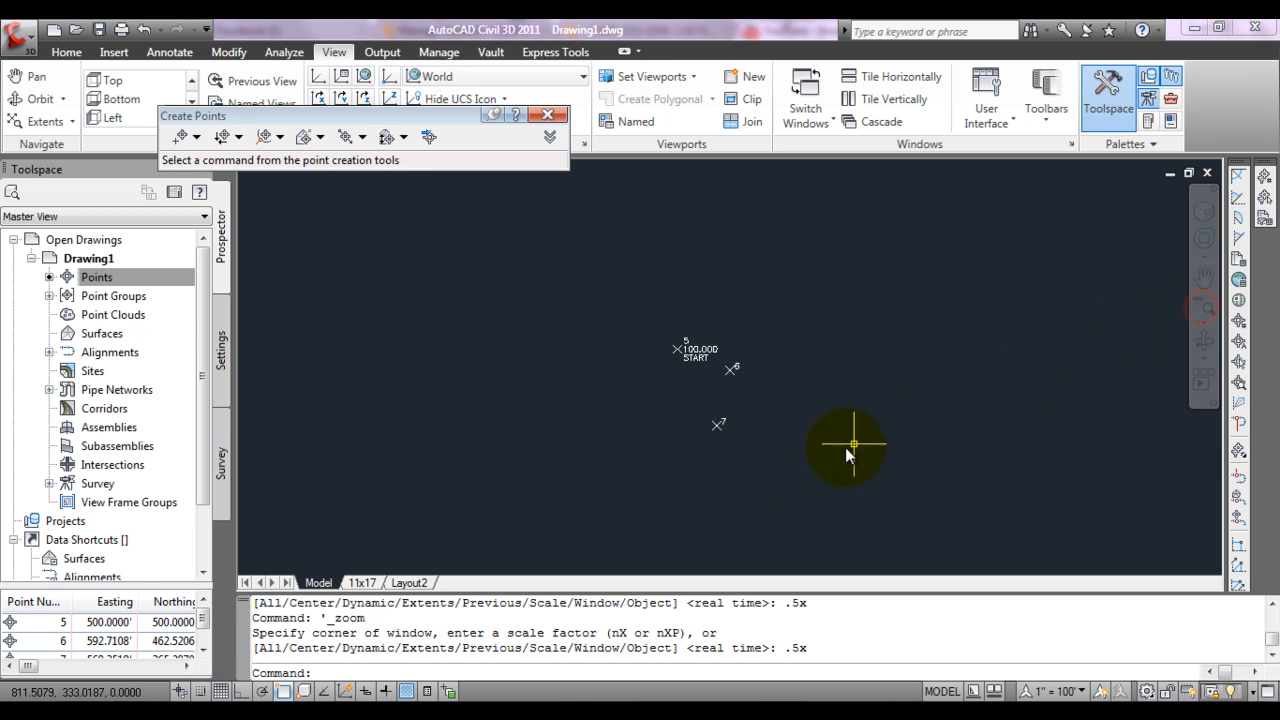
scroll(744, 443, up, 2)
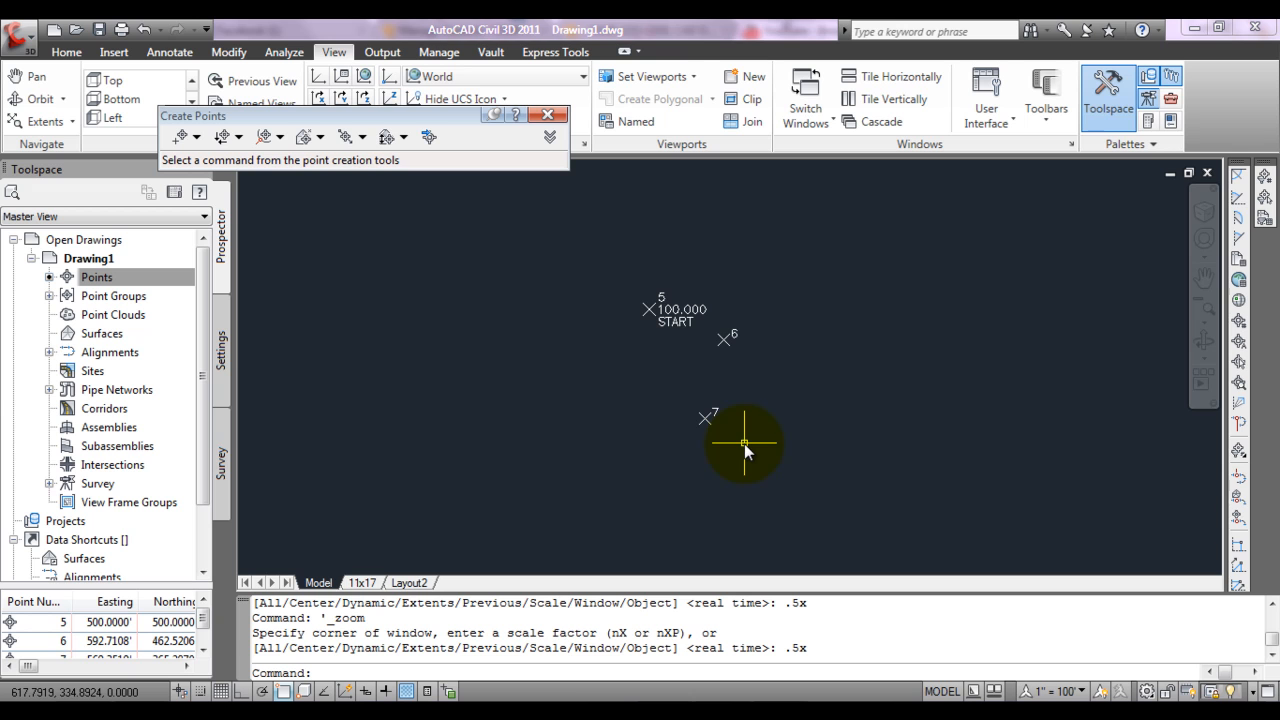
Create a manual point southwest of the START point at about northing 432, easting 336, accepting the default description and elevation
click(180, 136)
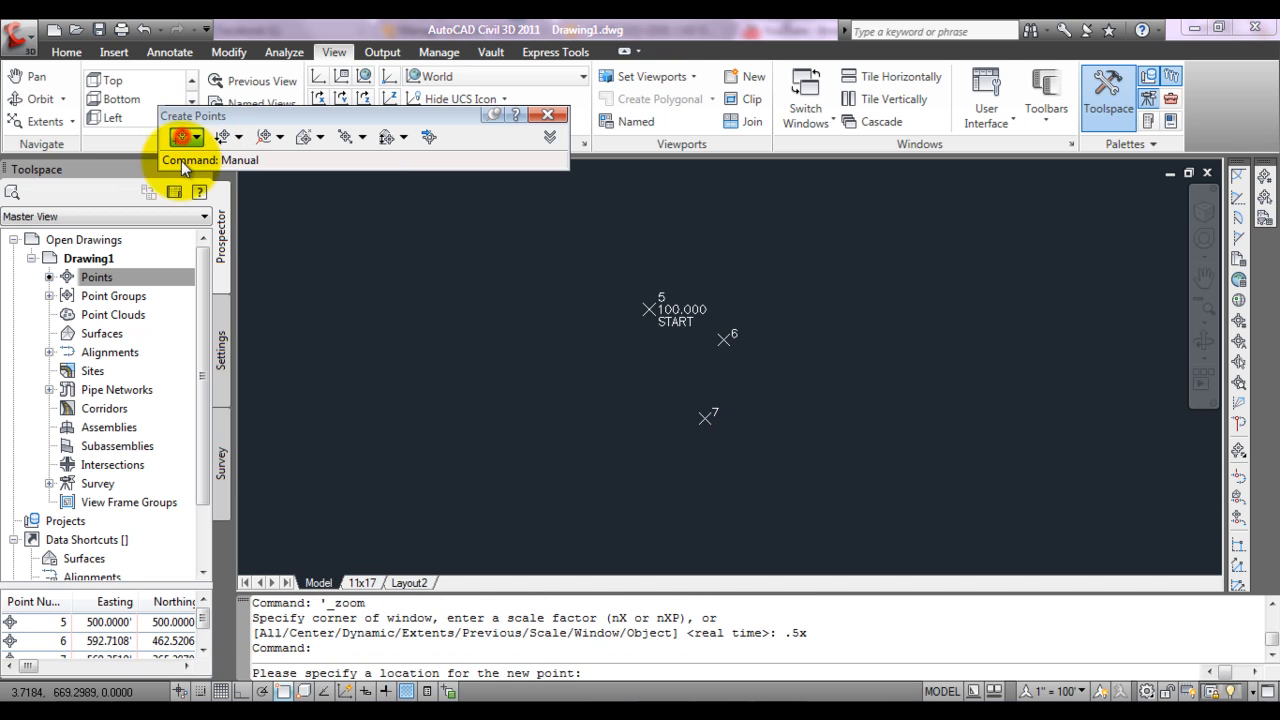
click(517, 366)
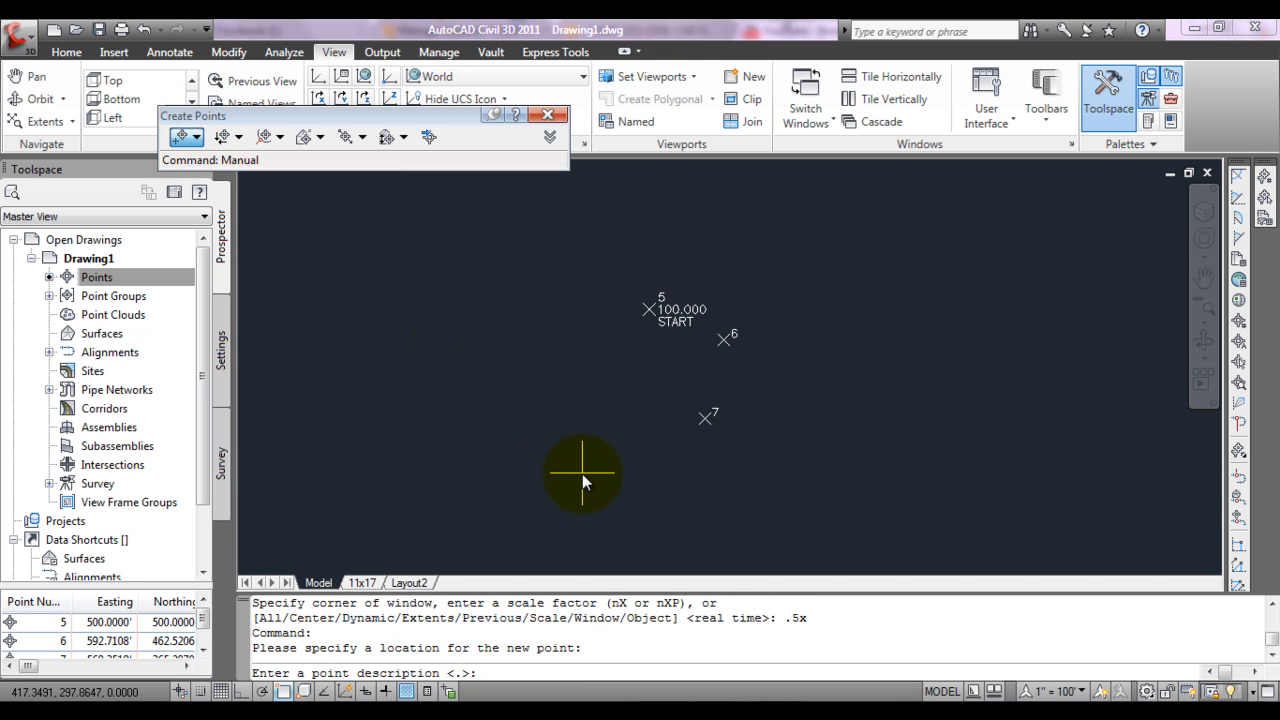
key(Return)
key(Return)
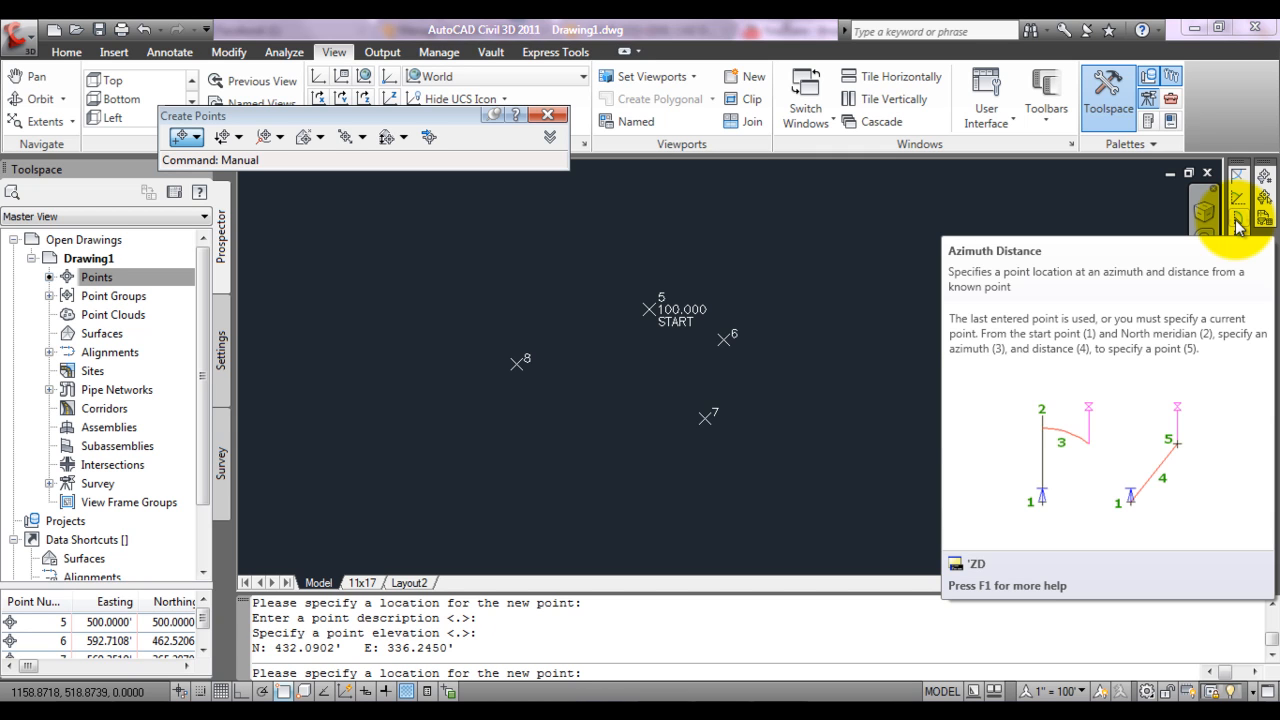
From point 8, place a point with Azimuth Distance at azimuth 165 and distance 125, accept the default description and elevation, and leave Azimuth Distance
click(1238, 226)
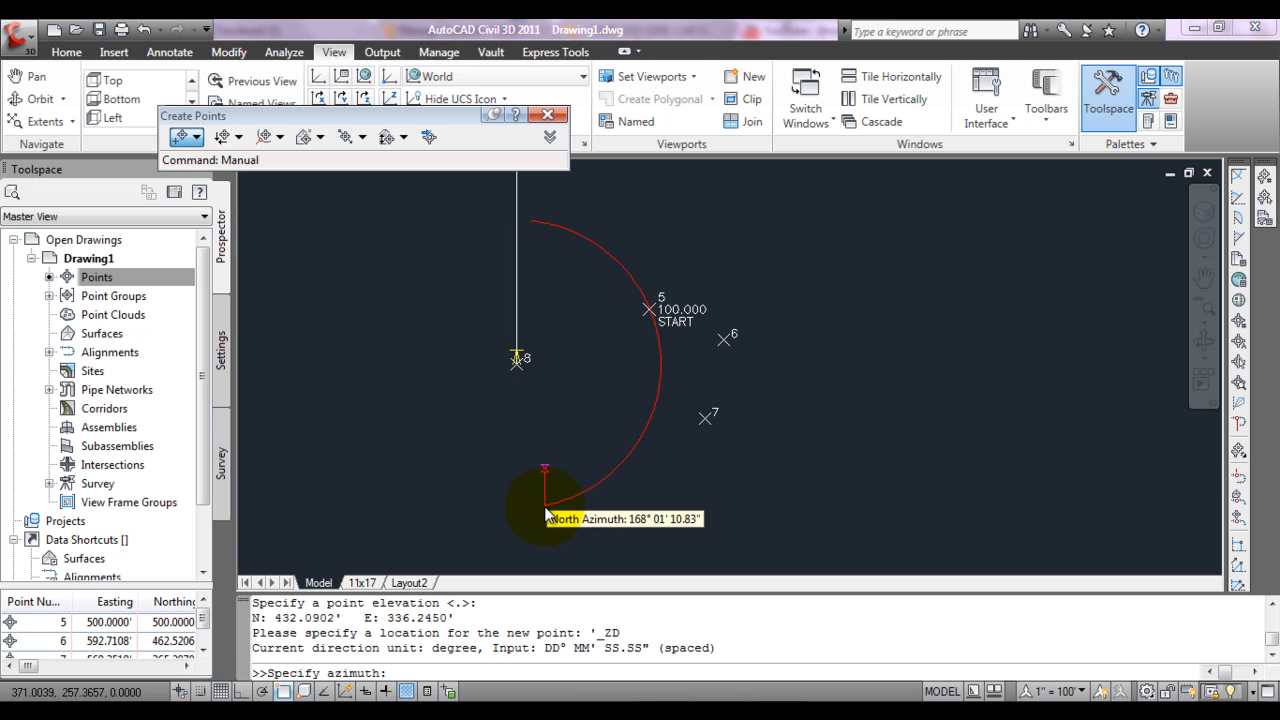
text(65)
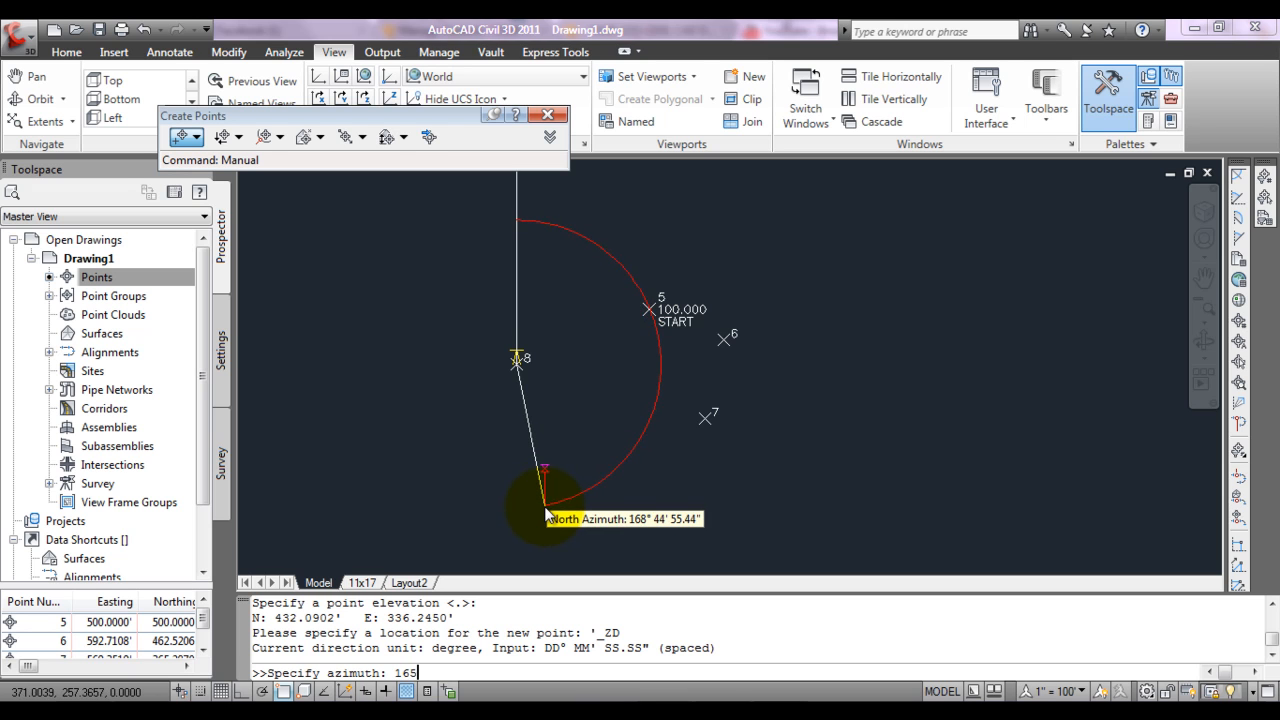
key(Return)
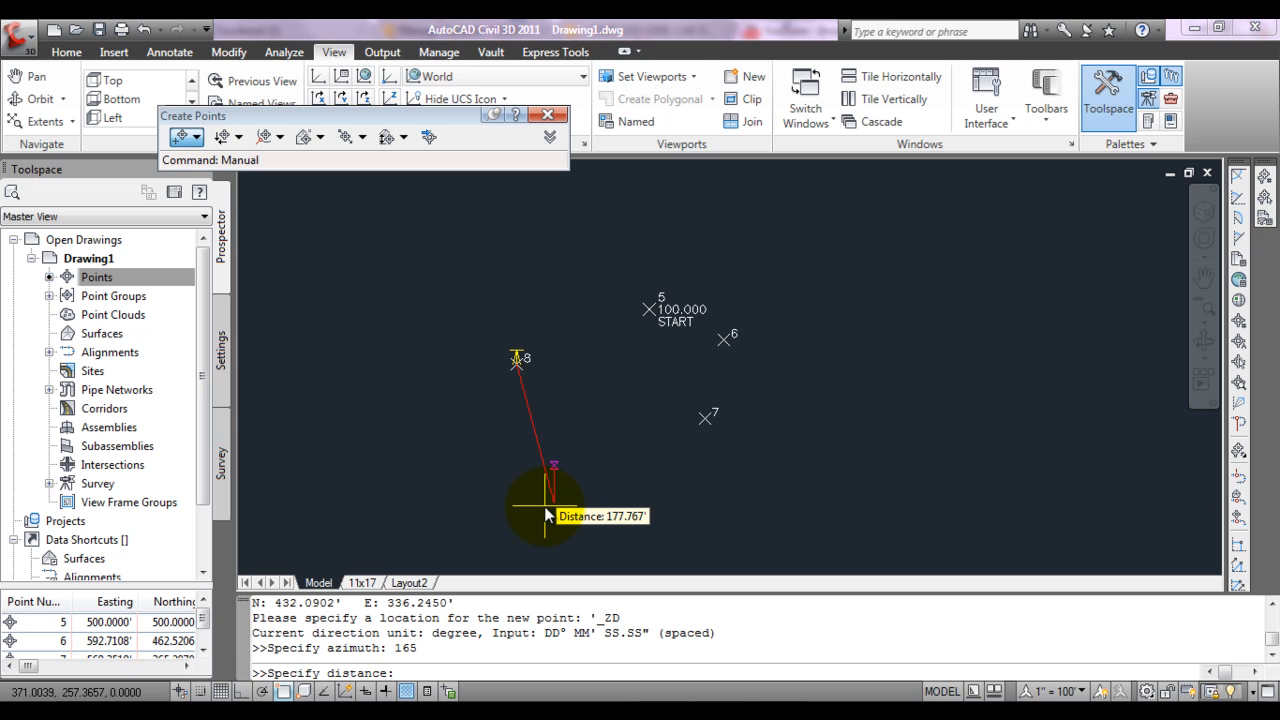
text(125)
key(Return)
key(Return)
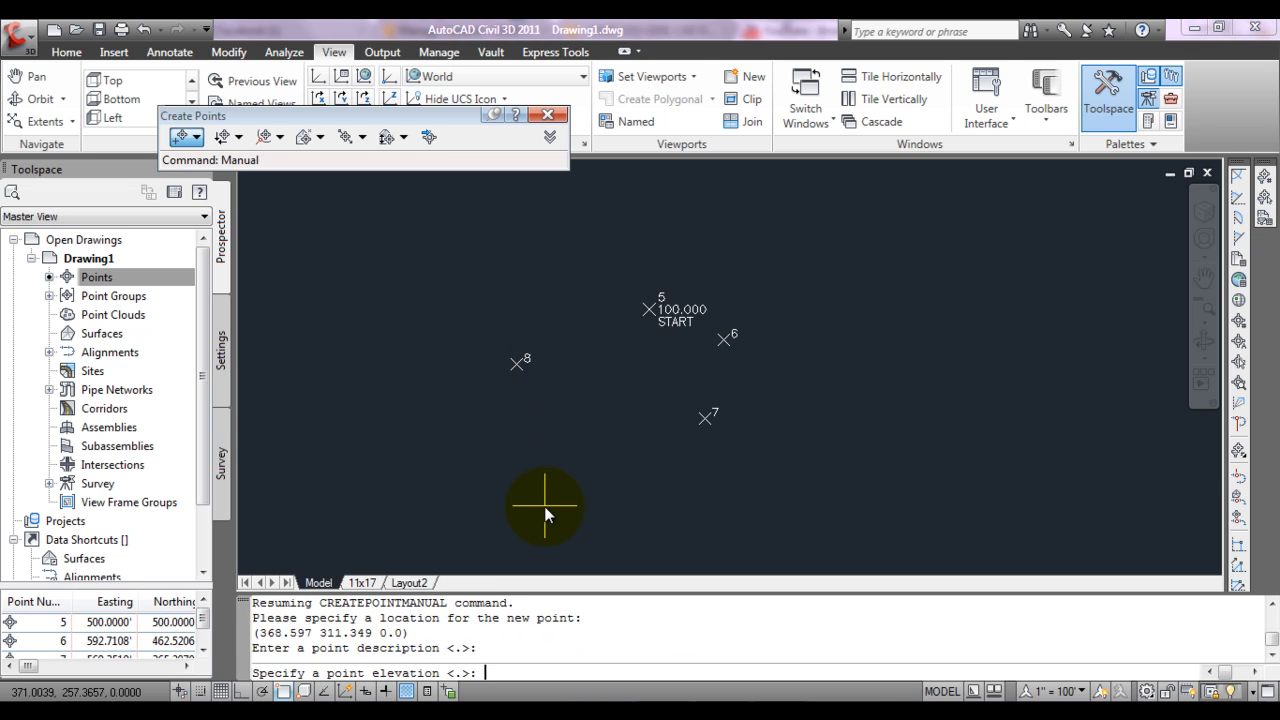
key(Return)
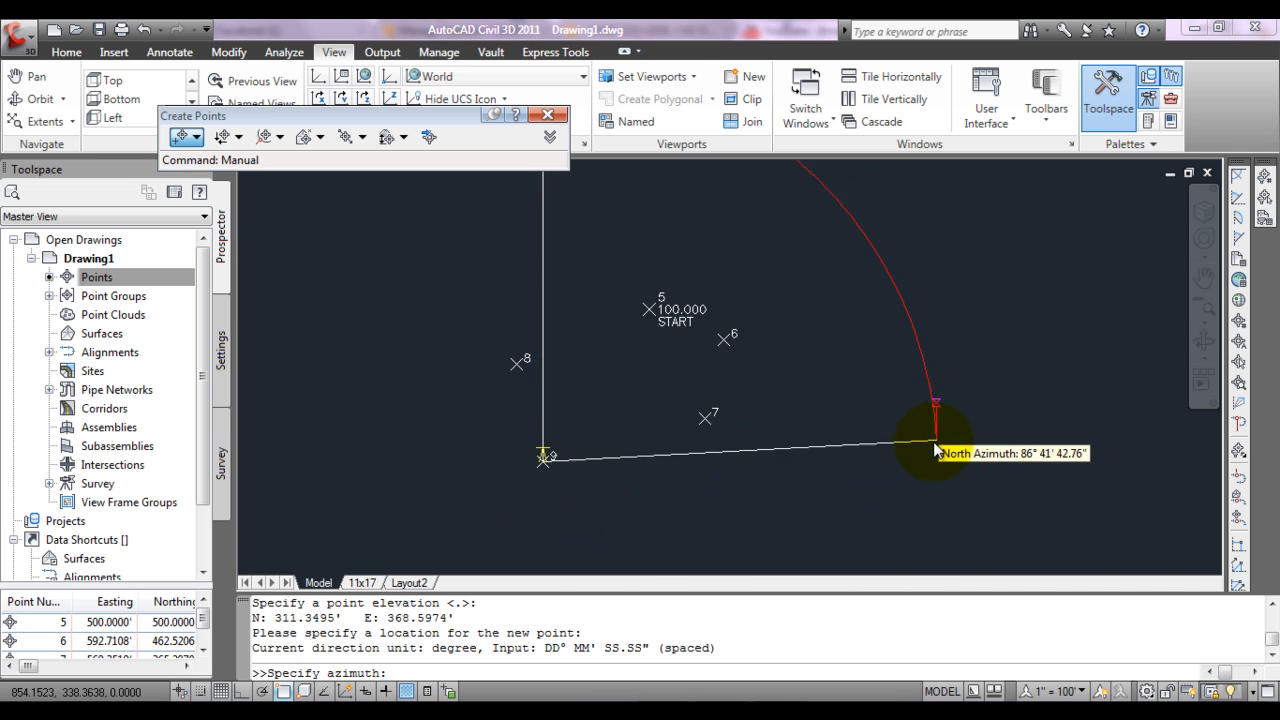
key(Escape)
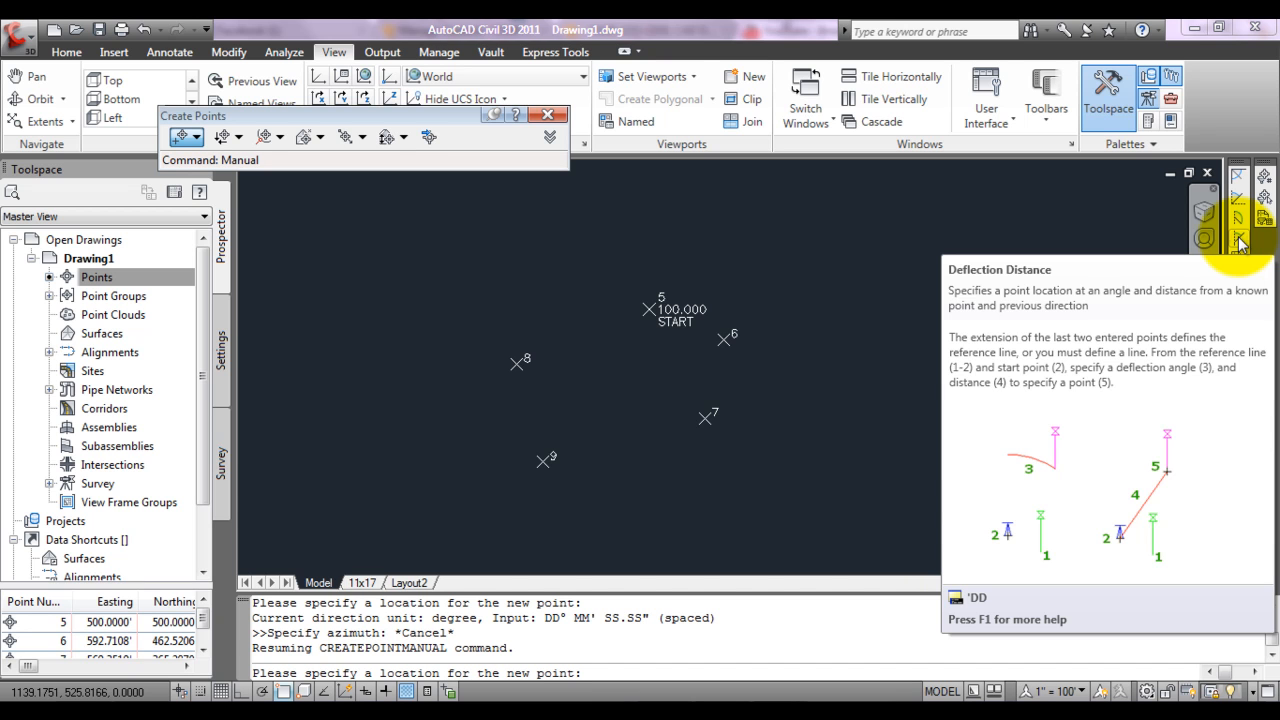
With Deflection Distance from point 9, place a point at about northing 304, easting 157 with default description and elevation, and leave Deflection Distance
click(1240, 244)
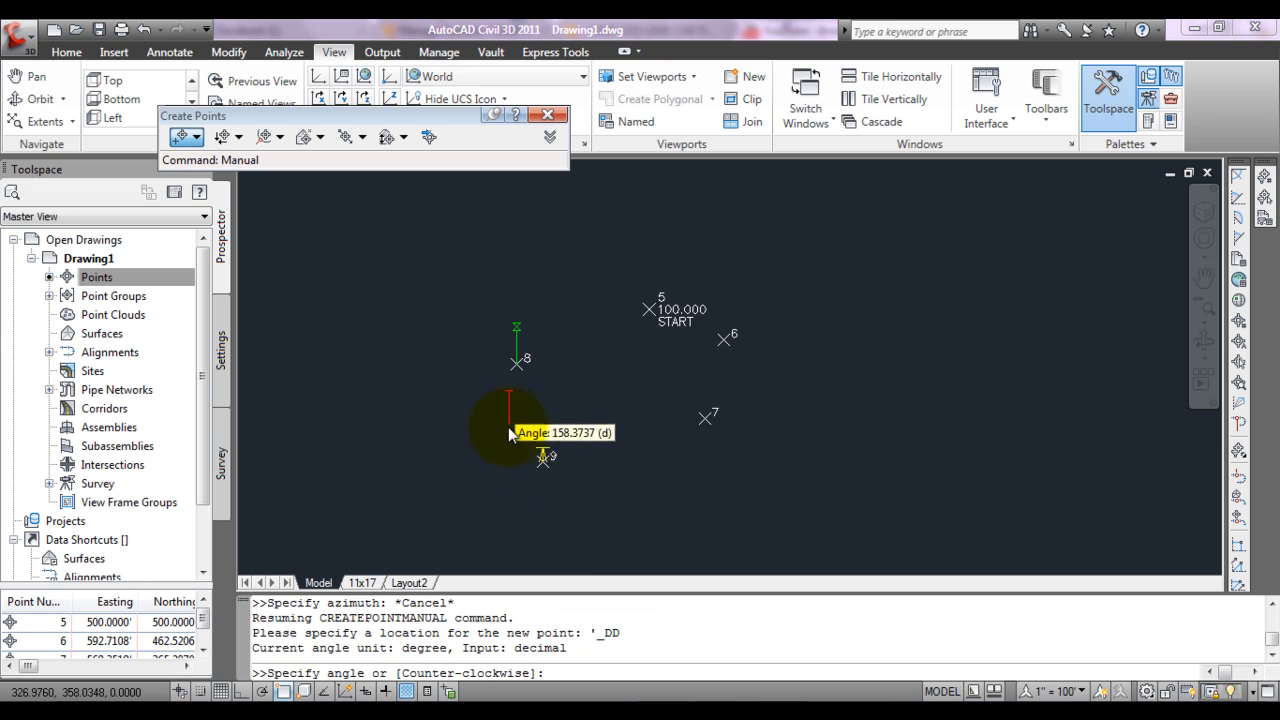
click(439, 472)
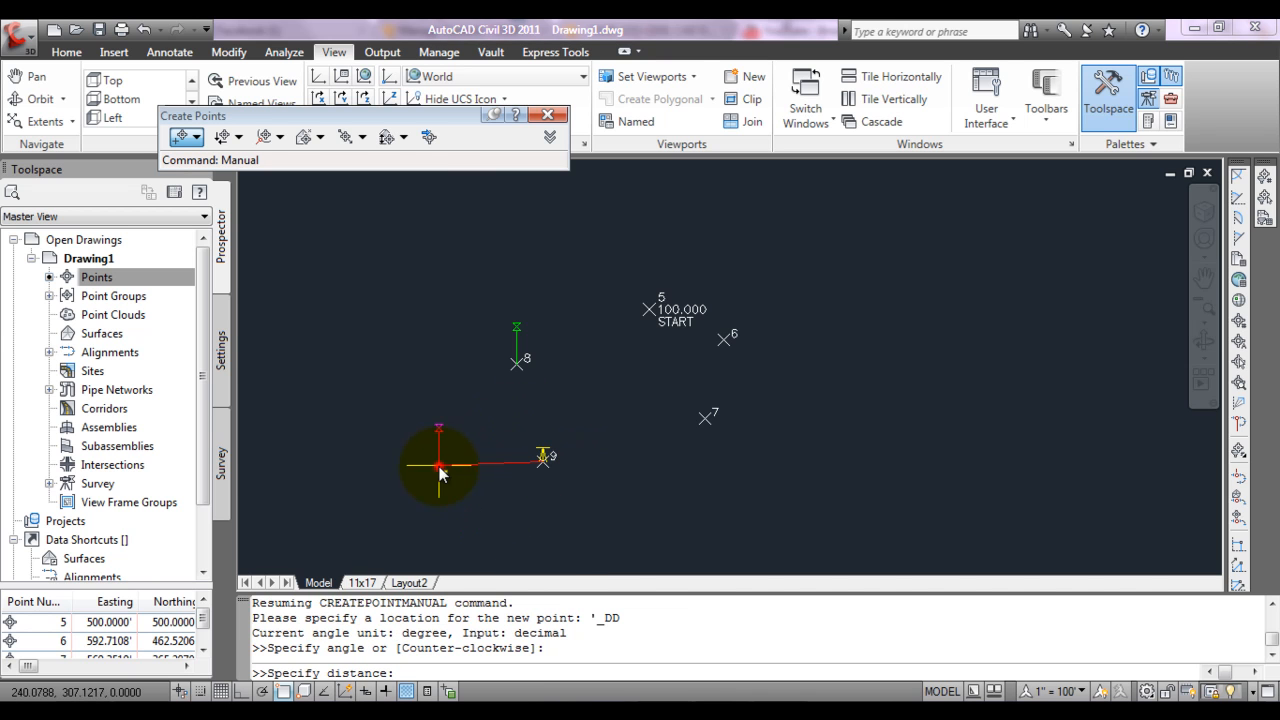
click(371, 460)
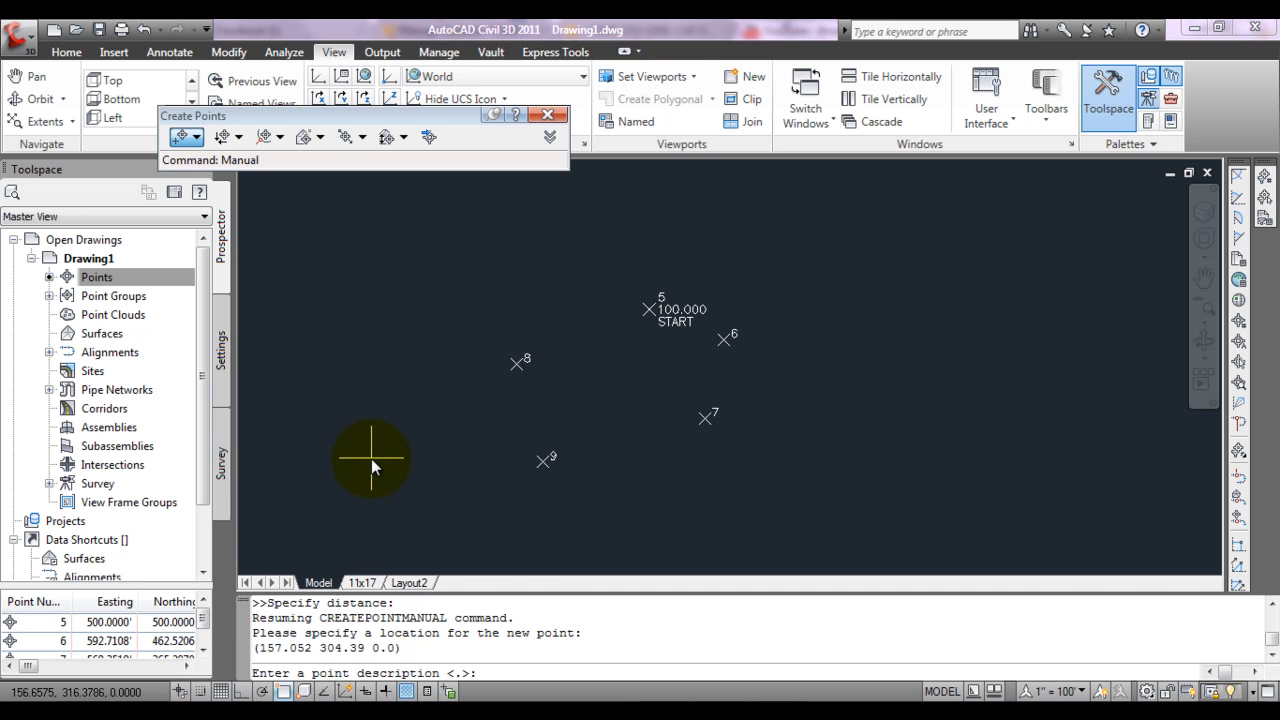
key(Return)
key(Return)
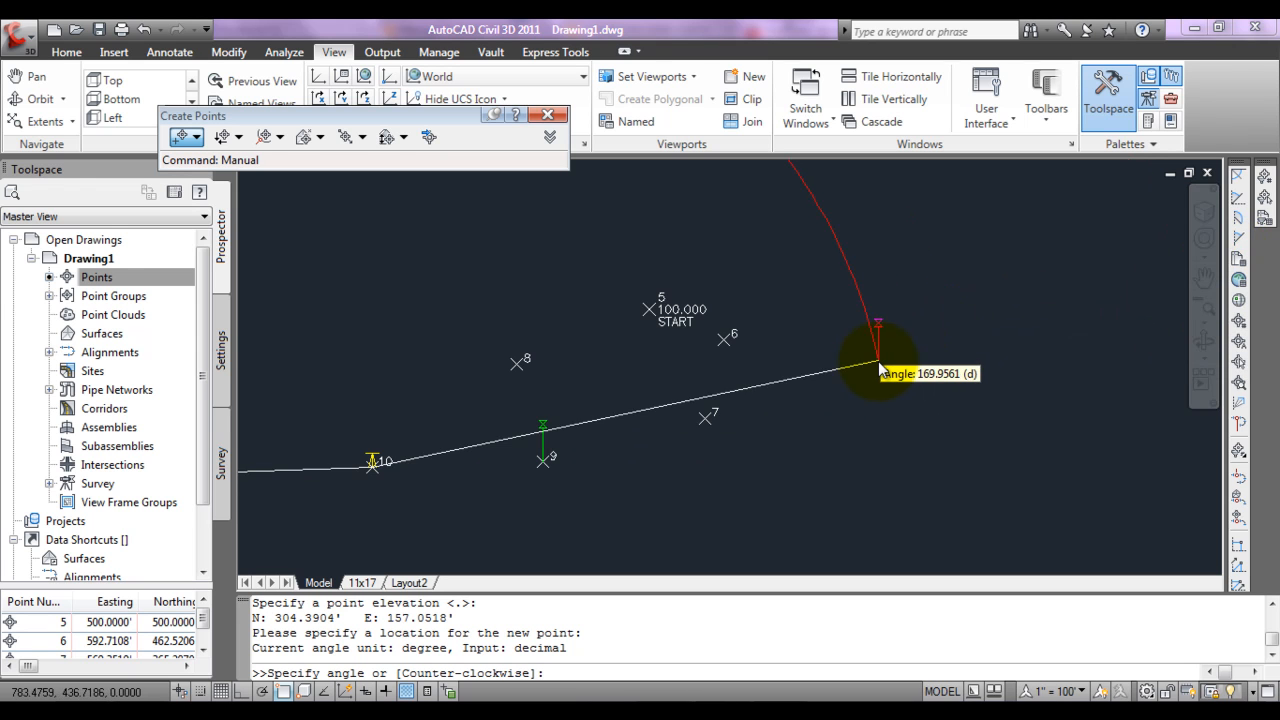
key(Escape)
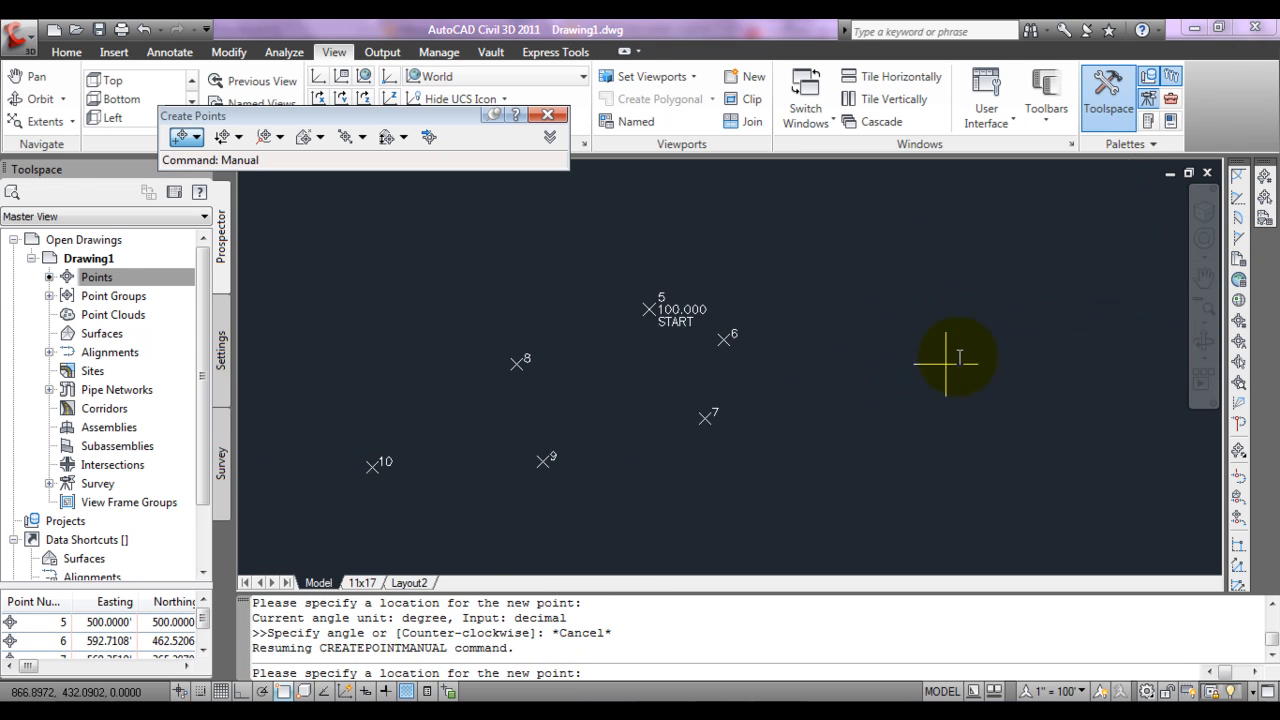
Place a point with Northing Easting at northing 600, easting 600, accept the default description and elevation, and leave Northing Easting
click(1240, 262)
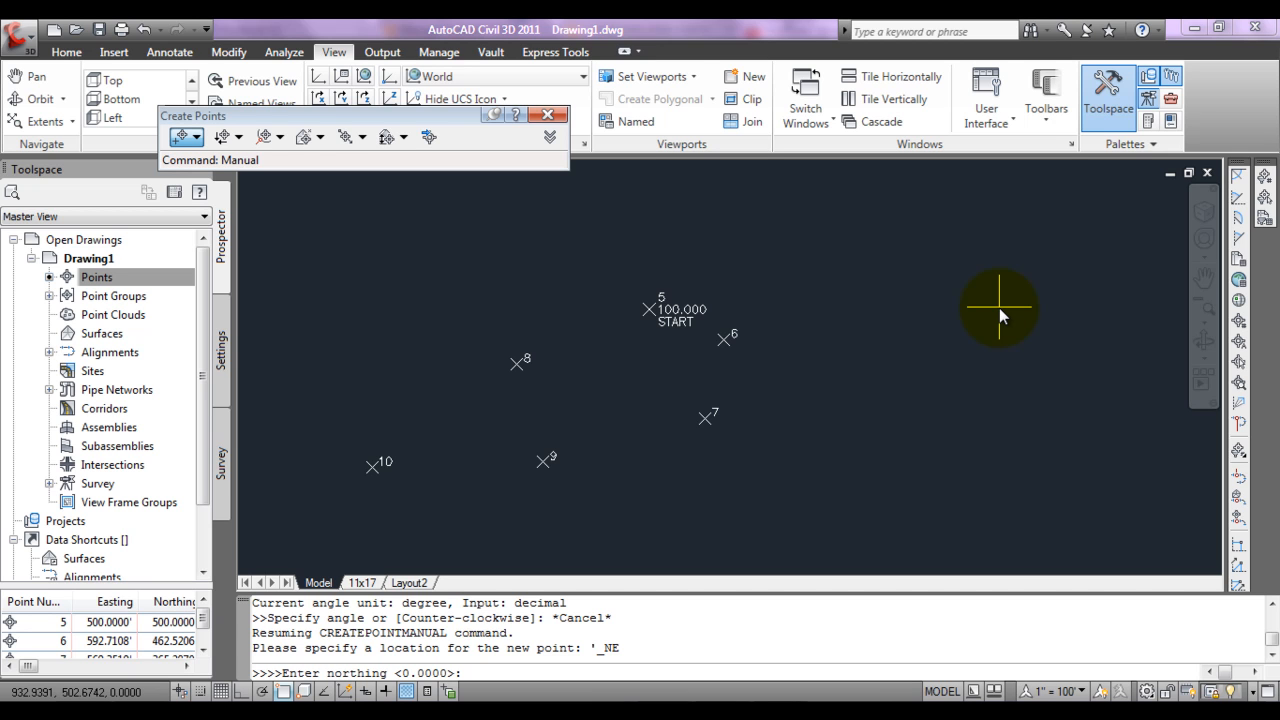
text(600)
key(Return)
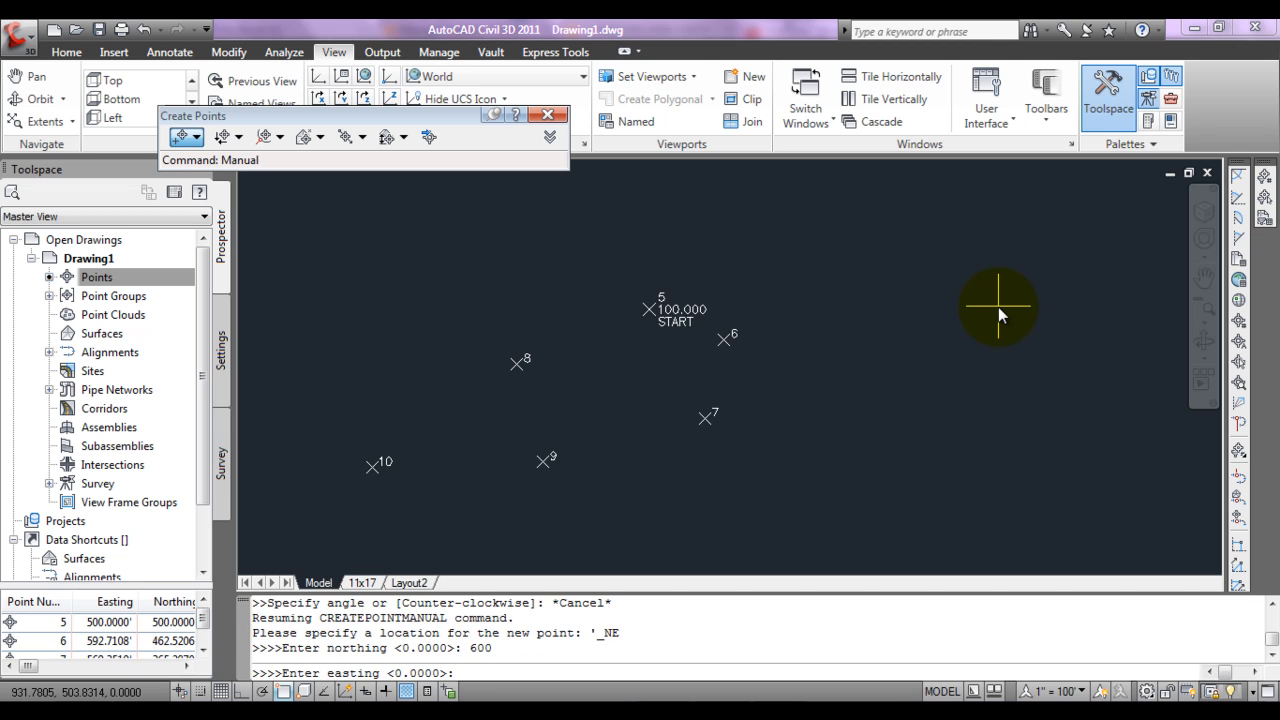
text(600)
key(Return)
key(Return)
key(Return)
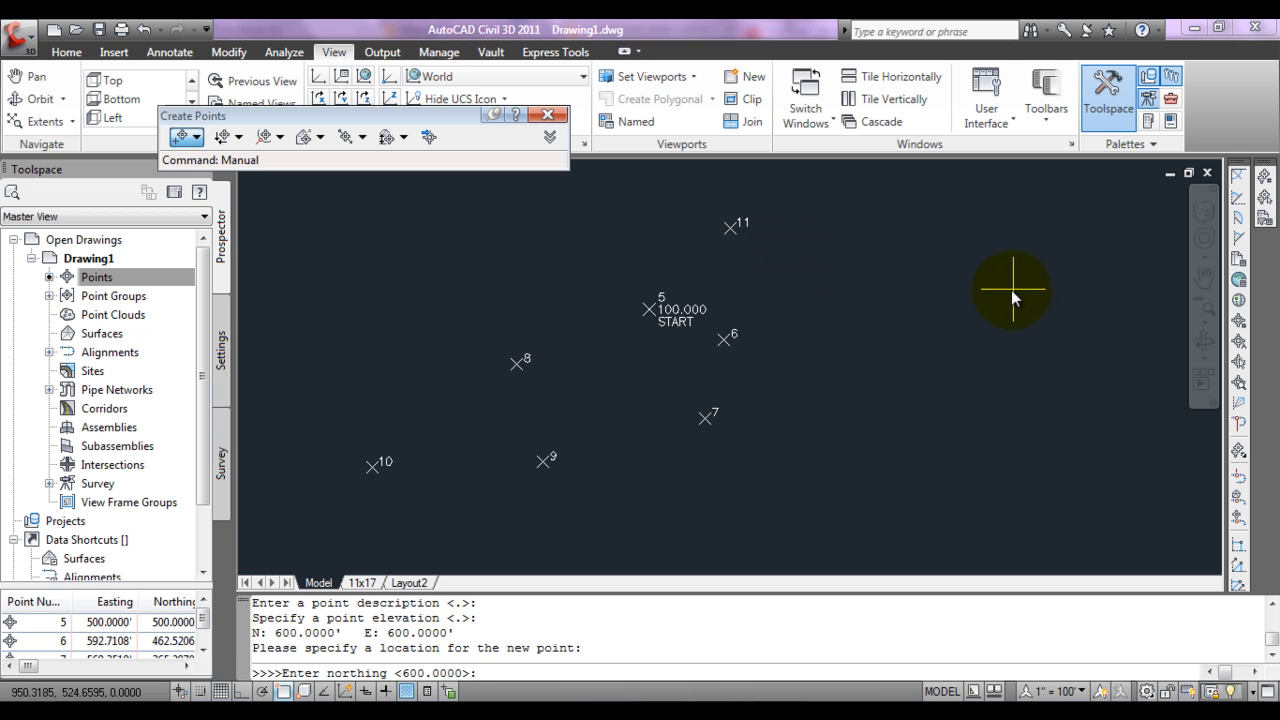
key(Escape)
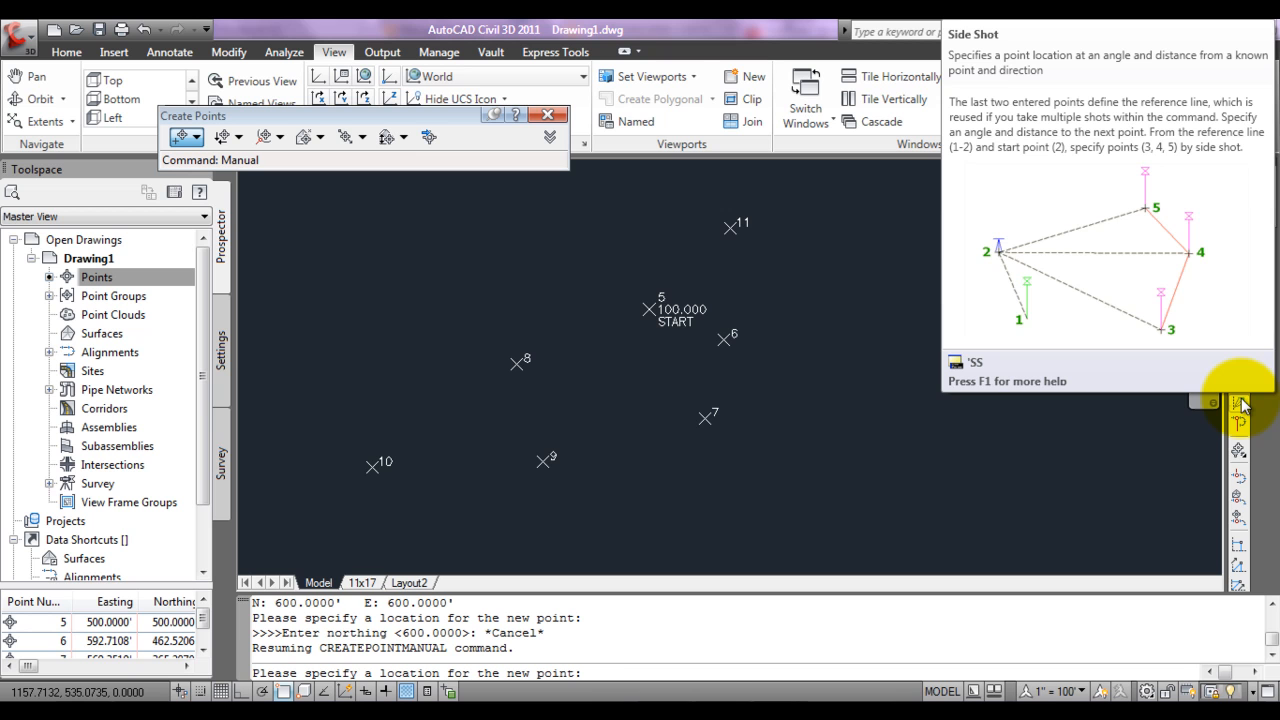
Use Side Shot from point 11 to place a point at about northing 581, easting 210, accepting the default description and elevation
click(1241, 403)
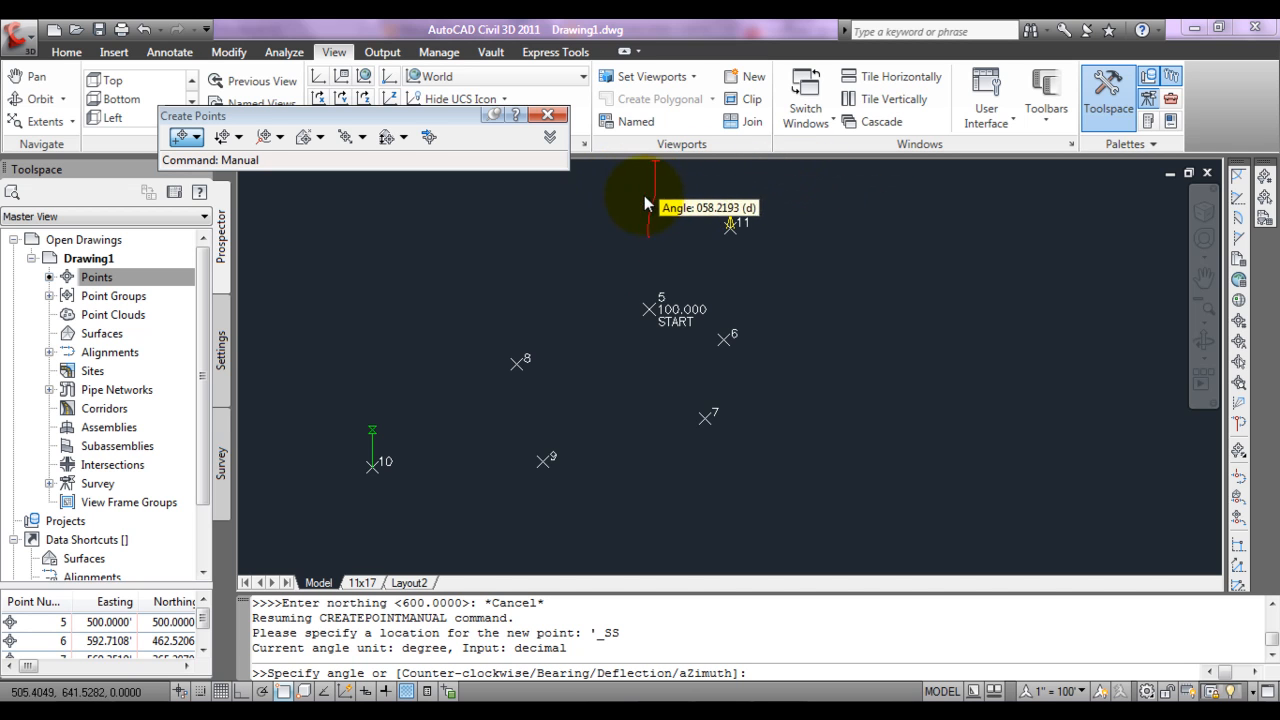
click(511, 240)
click(418, 258)
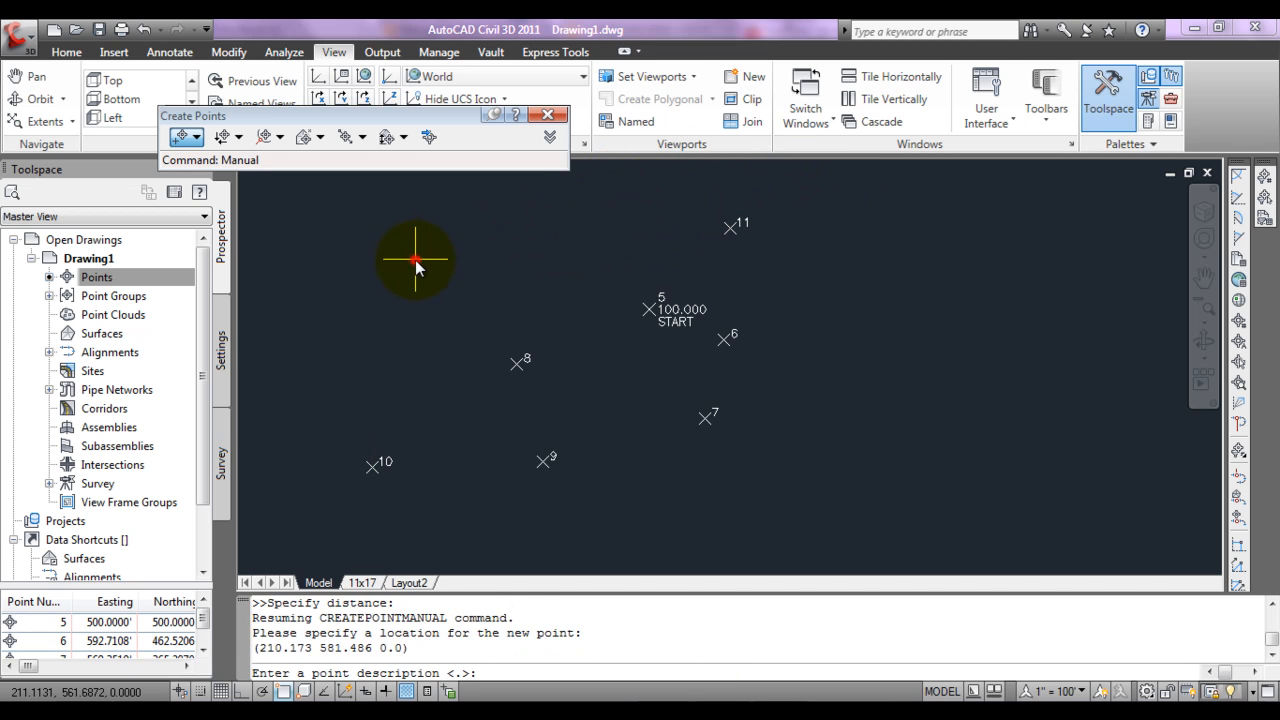
key(Return)
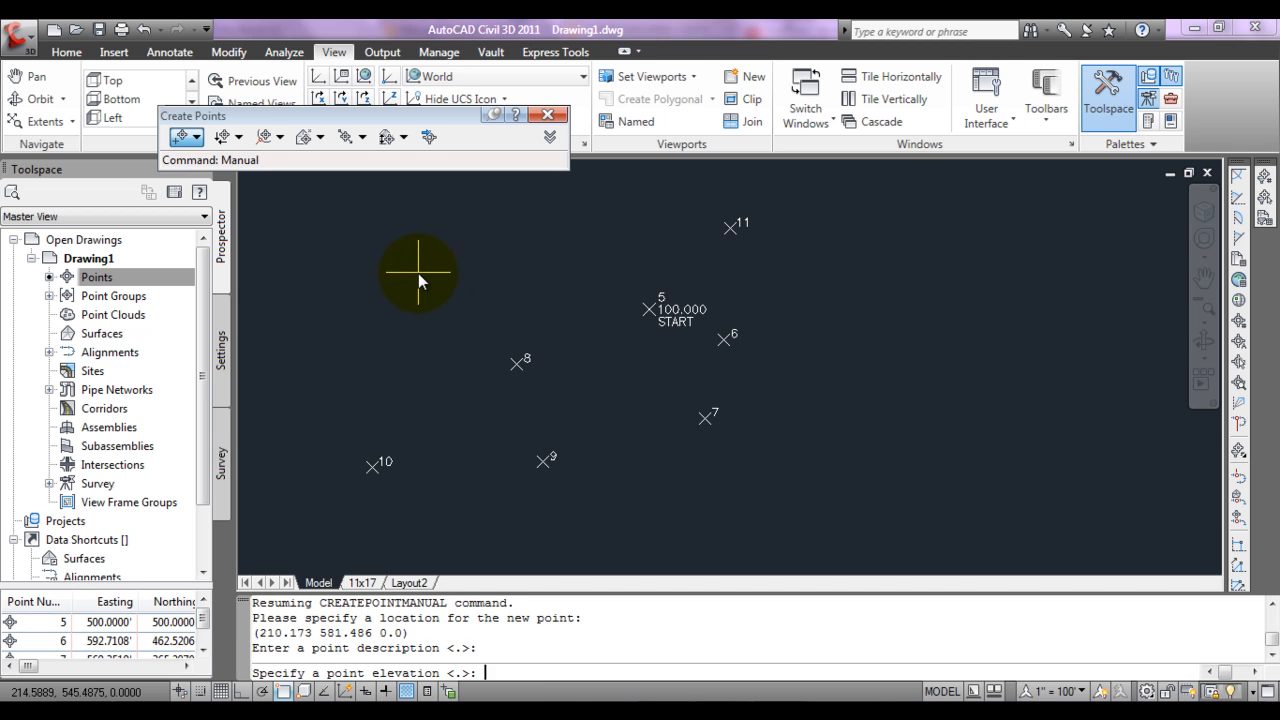
key(Return)
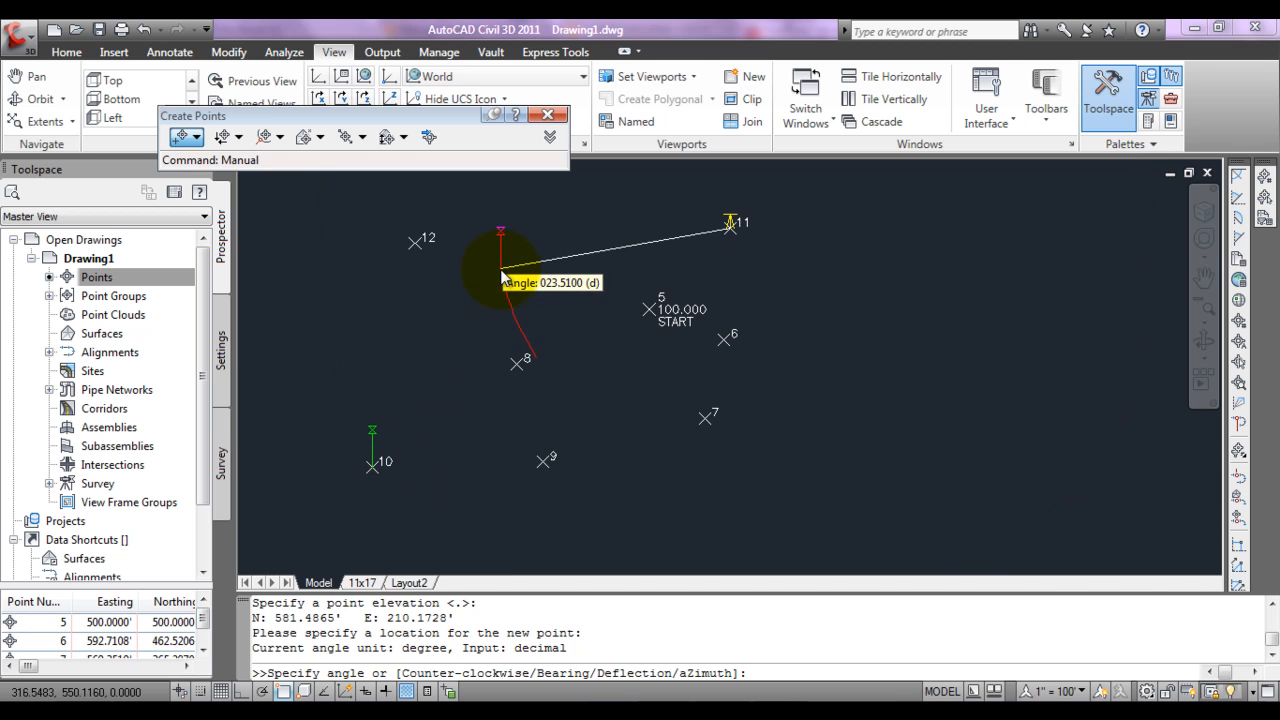
Place a second side shot at about northing 252, easting 542 with the default description and elevation, and leave Side Shot
click(680, 508)
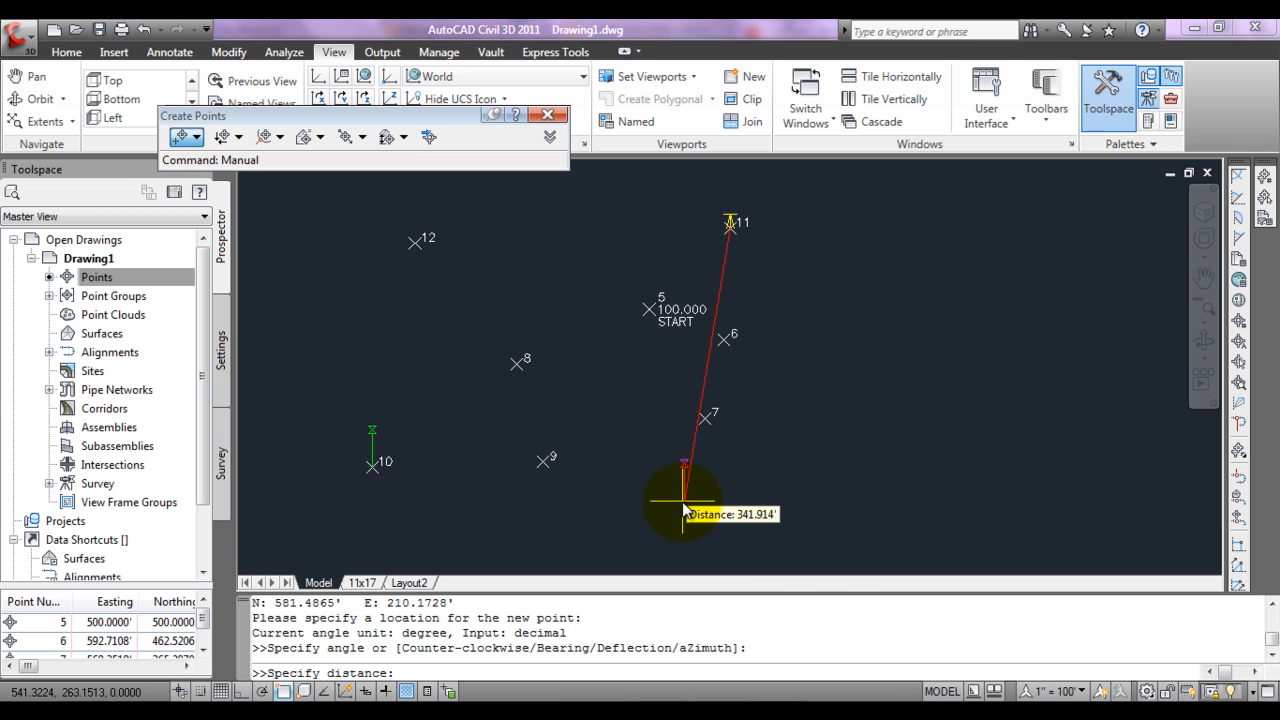
click(684, 510)
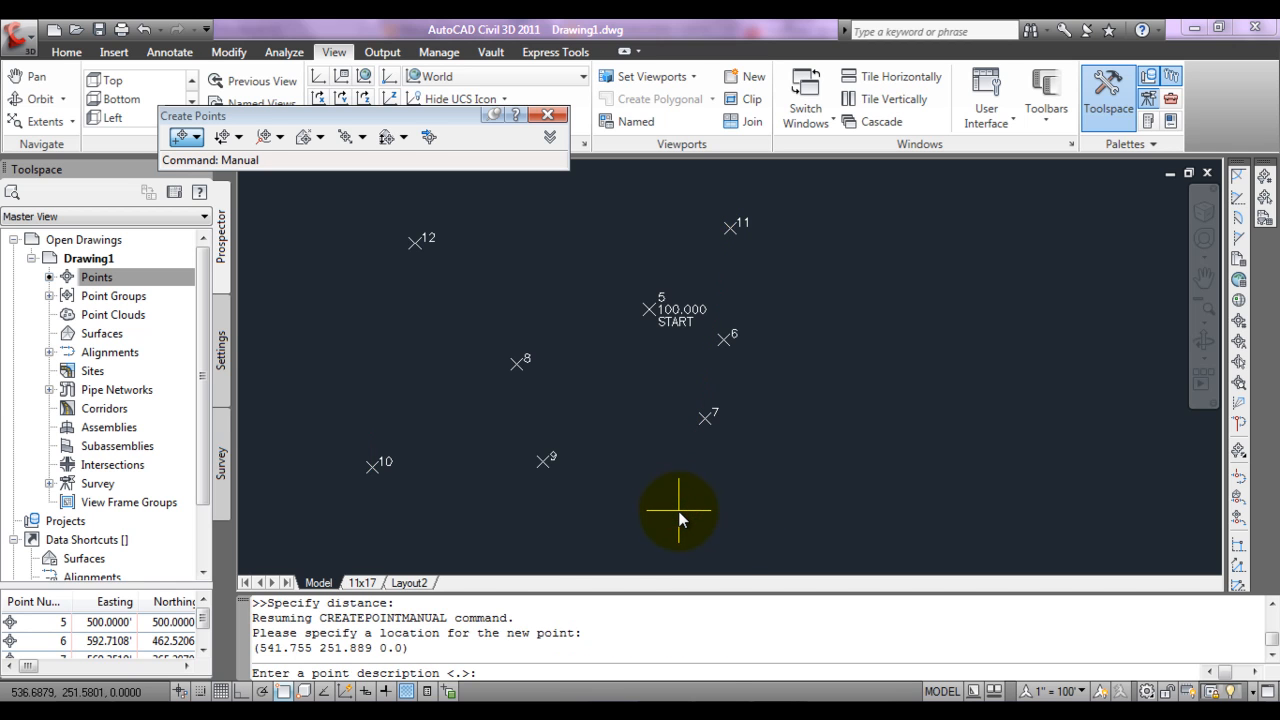
key(Return)
key(Return)
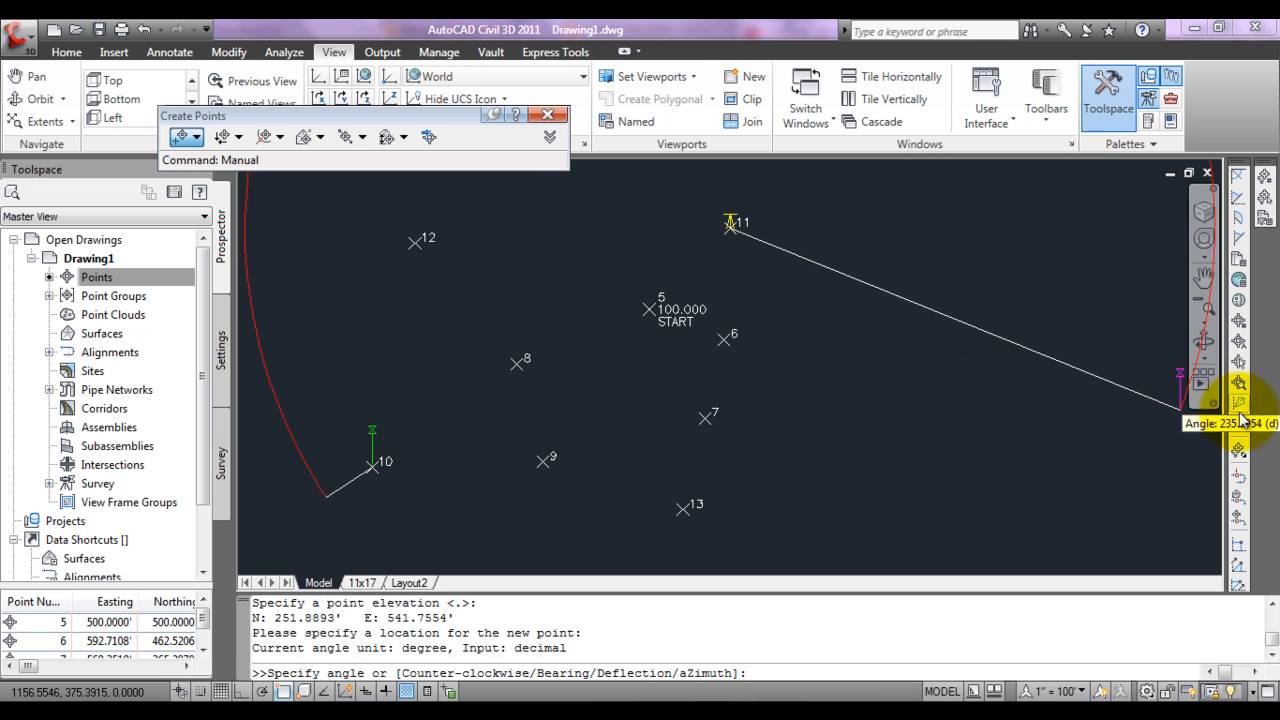
key(Escape)
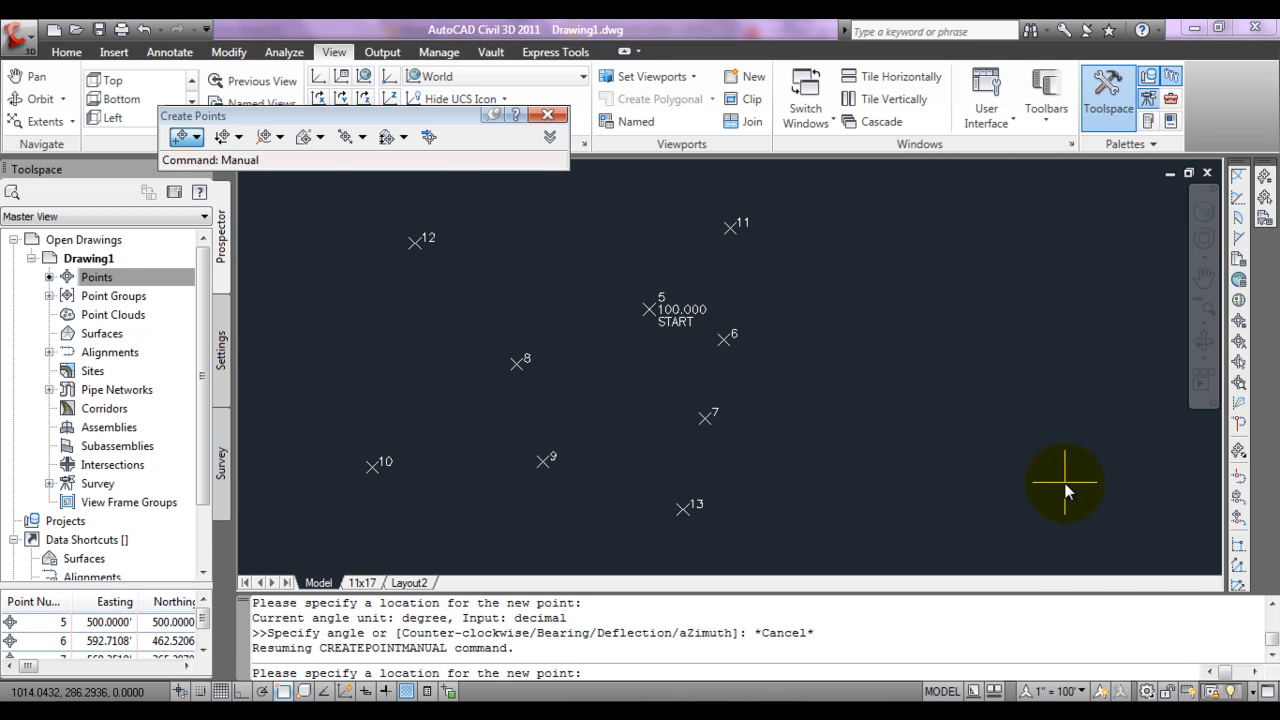